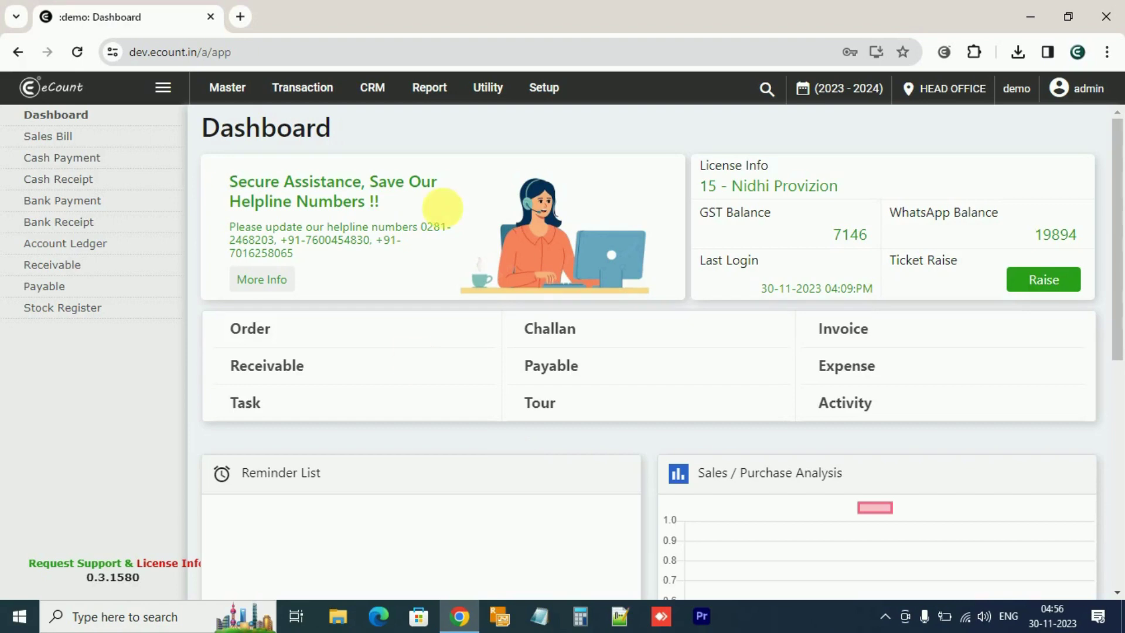
Open the List Of Account from the Master menu and start a new account
left_click(228, 97)
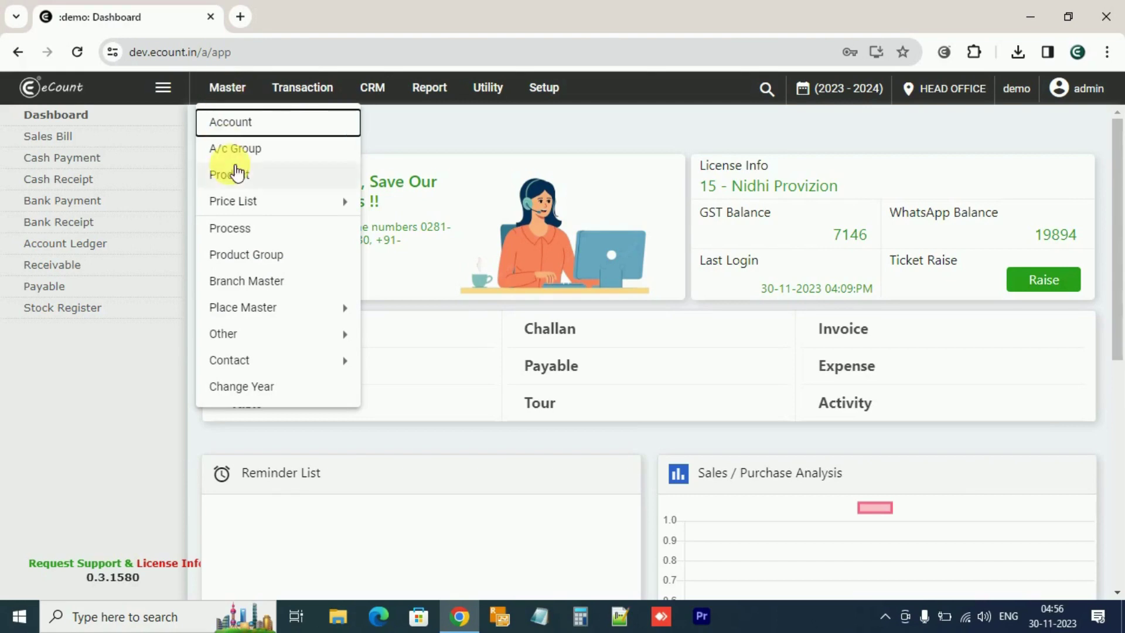
left_click(228, 123)
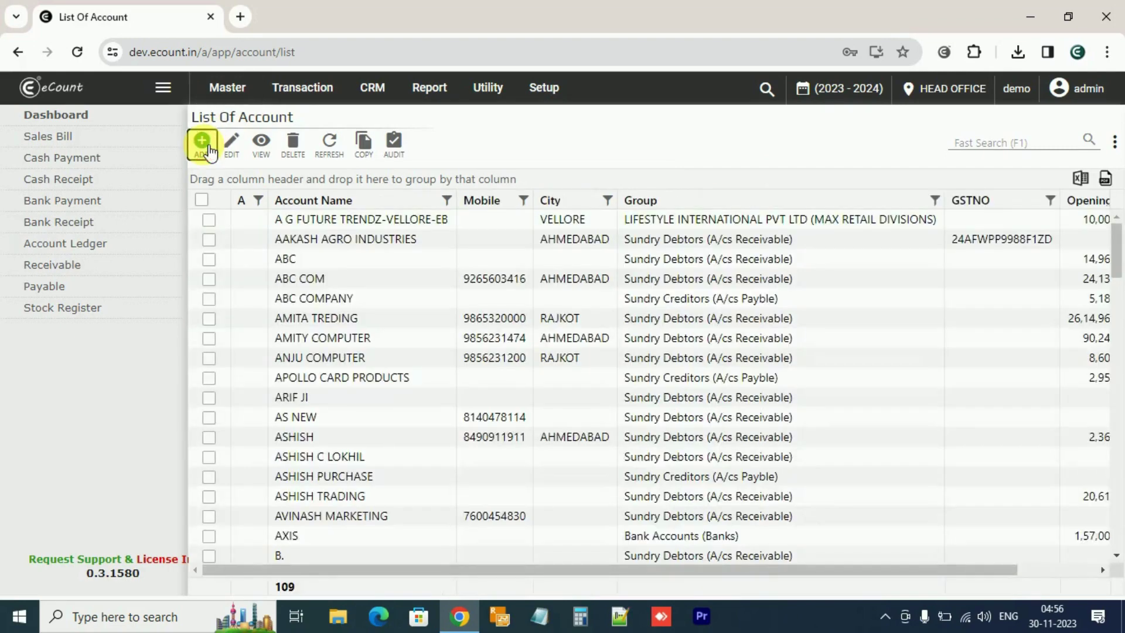
left_click(203, 144)
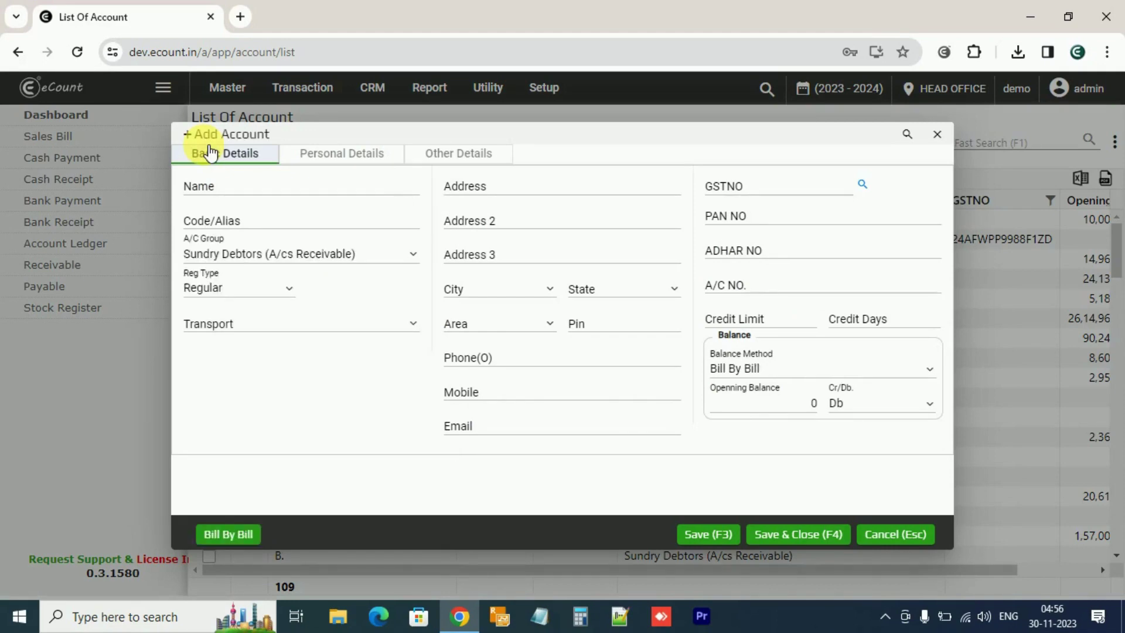
Enter the account name EPIC and the address UNIVERITY ROAD
left_click(215, 188)
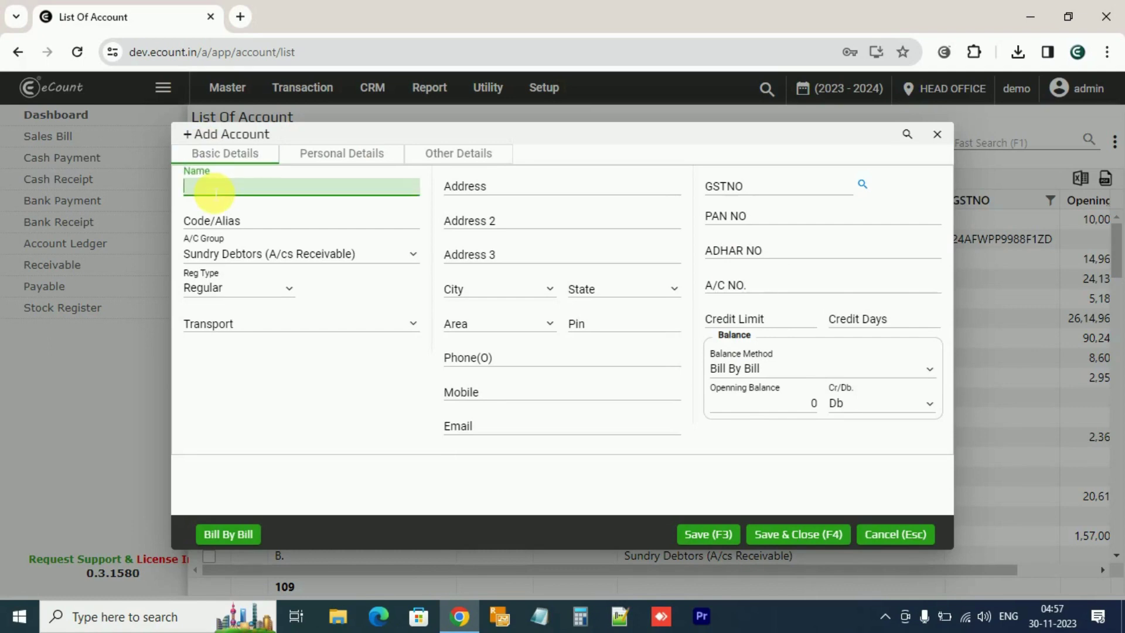
type("EPIC")
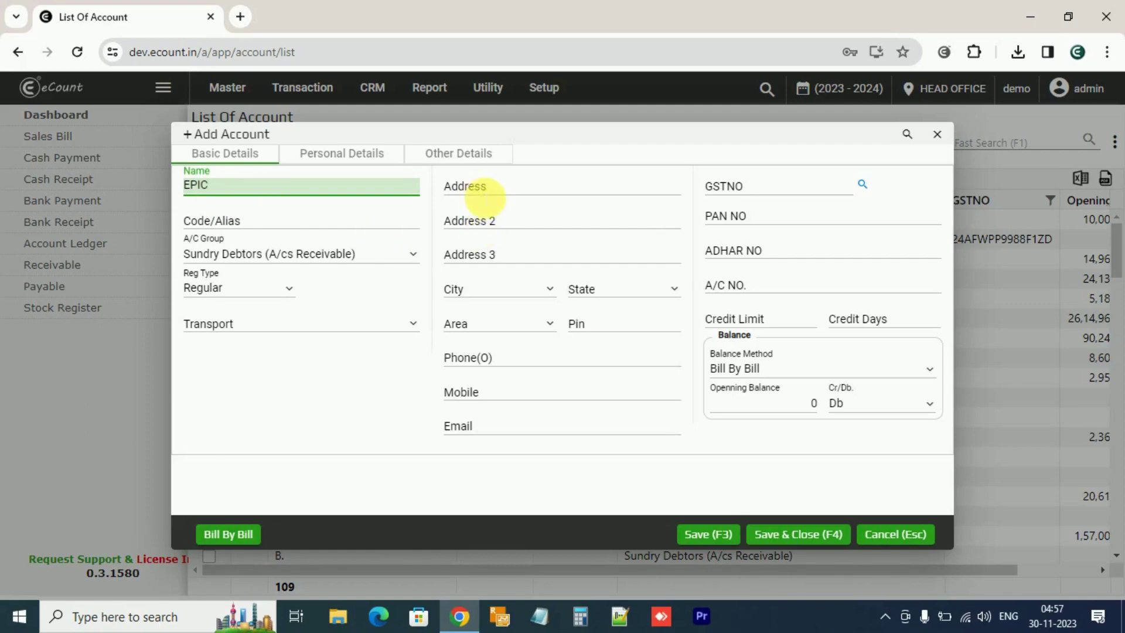
left_click(485, 189)
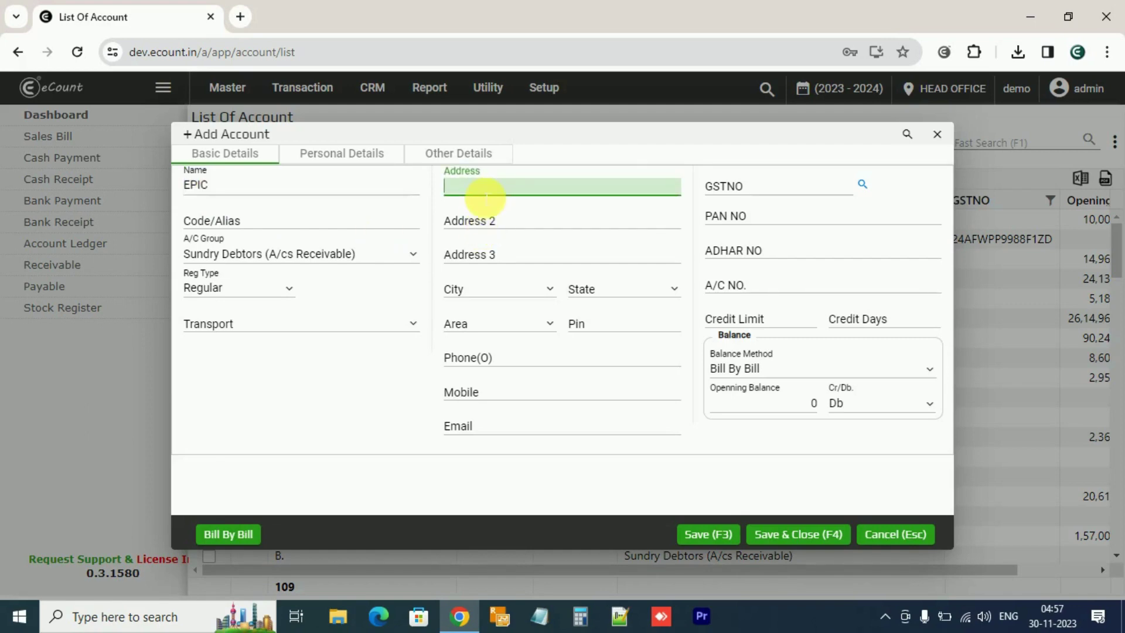
type("UNIVERITY ROAD")
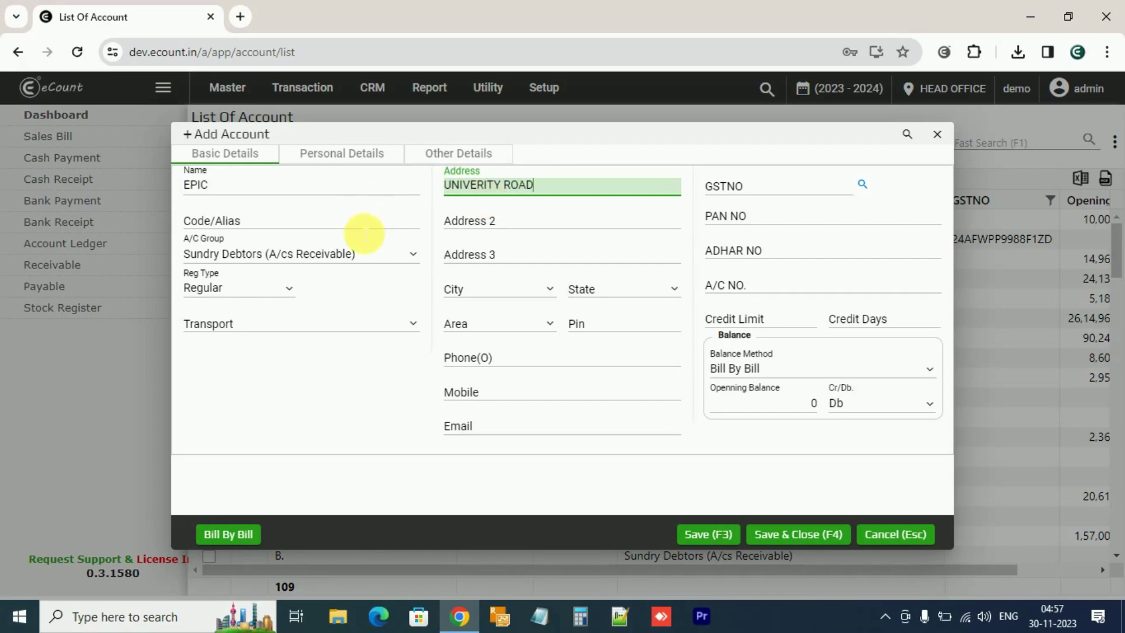
Keep the Sundry Debtors group and Regular reg type, leave transport empty, and advance to City
left_click(364, 231)
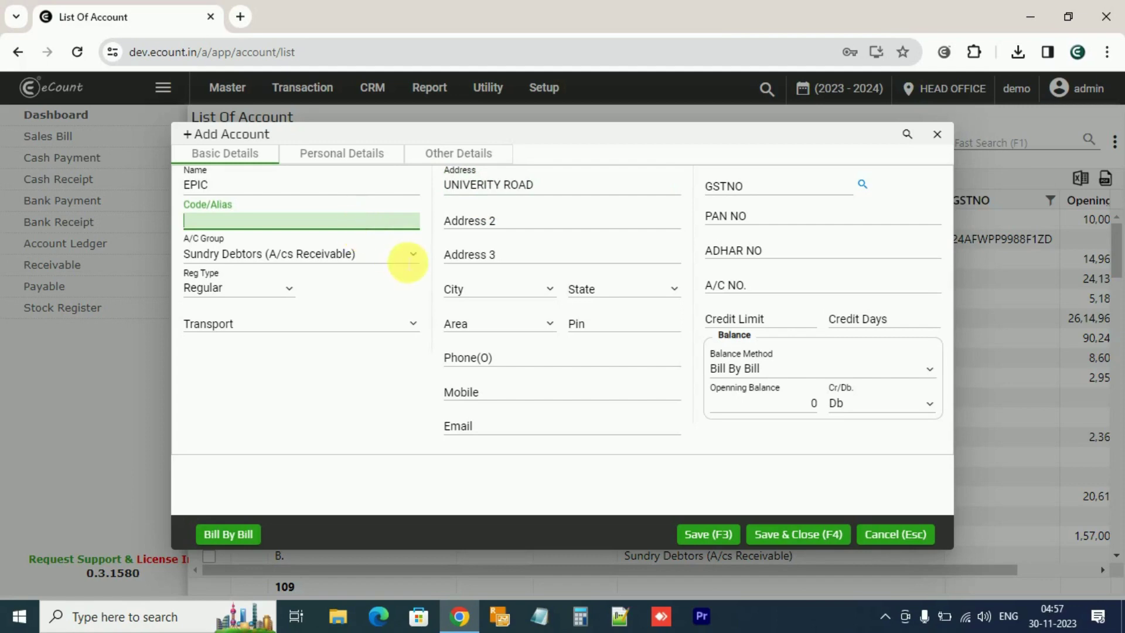
left_click(414, 257)
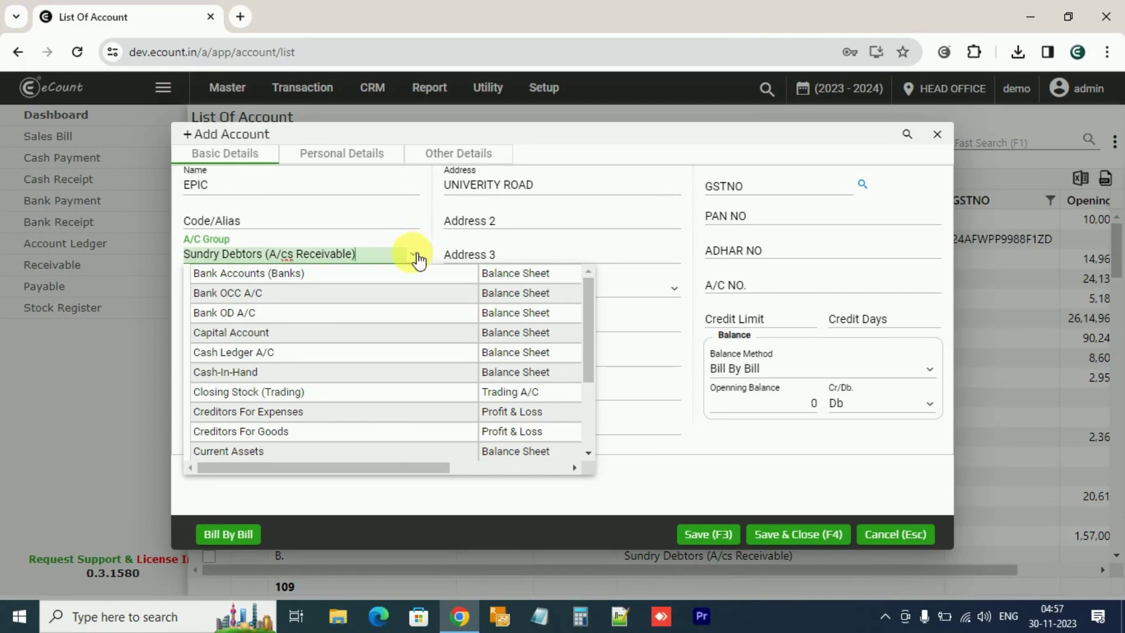
key("Return")
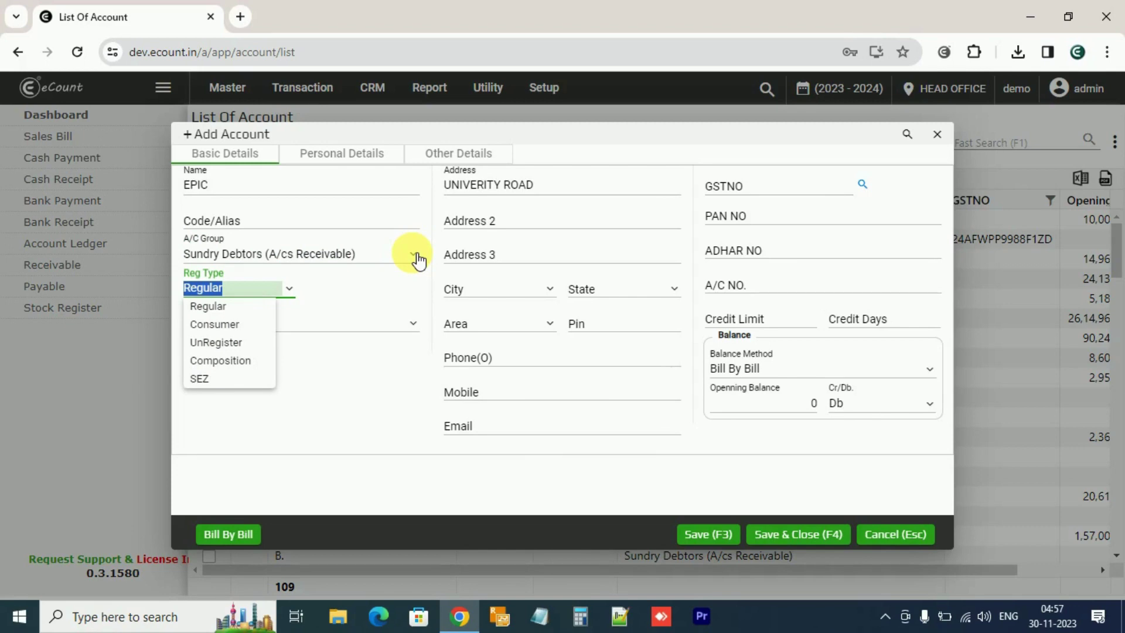
key("Return")
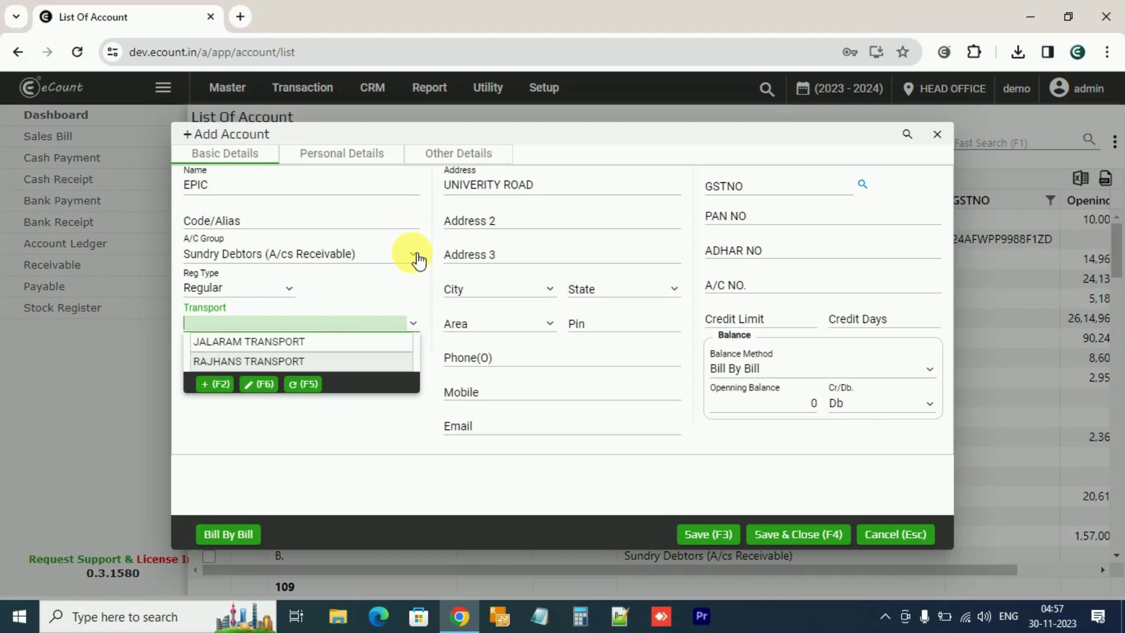
key("Return")
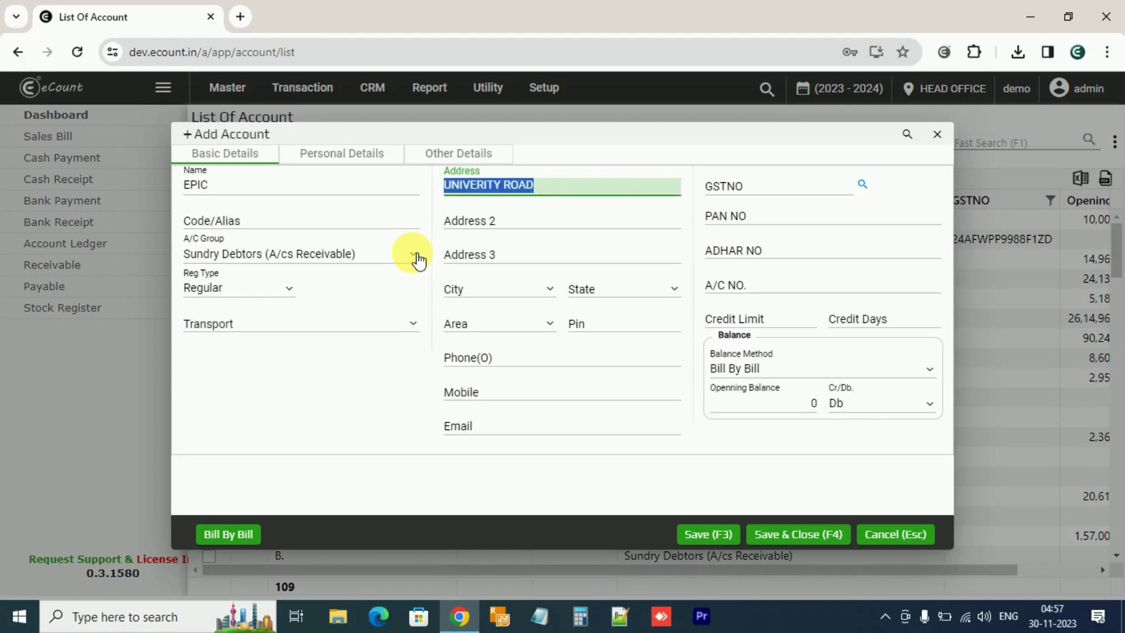
key("Return")
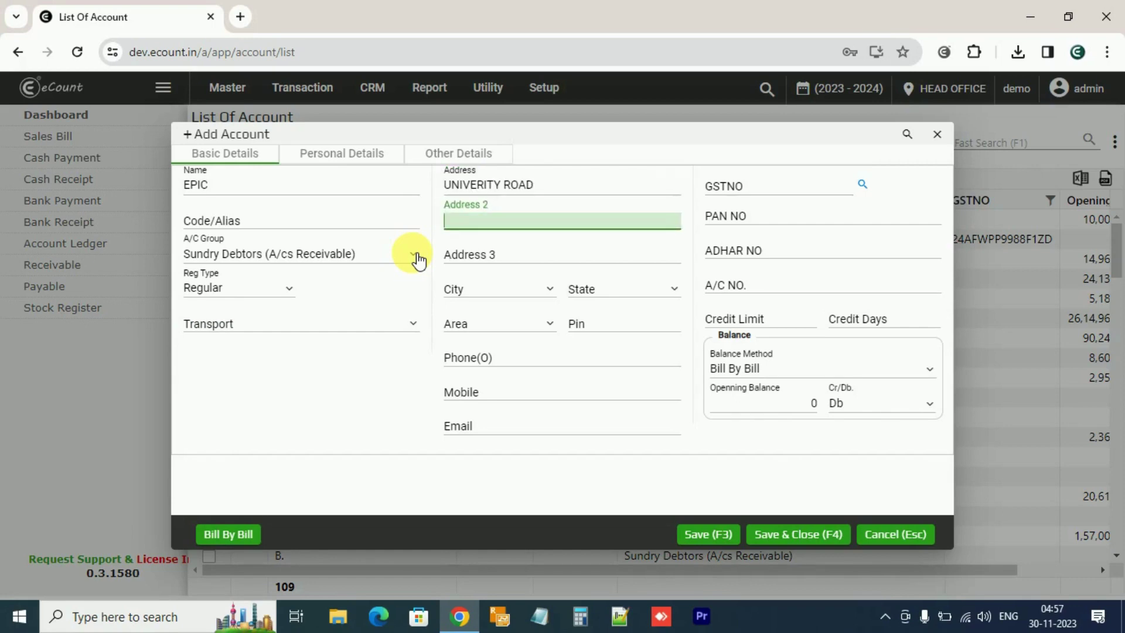
key("Return")
key("Return")
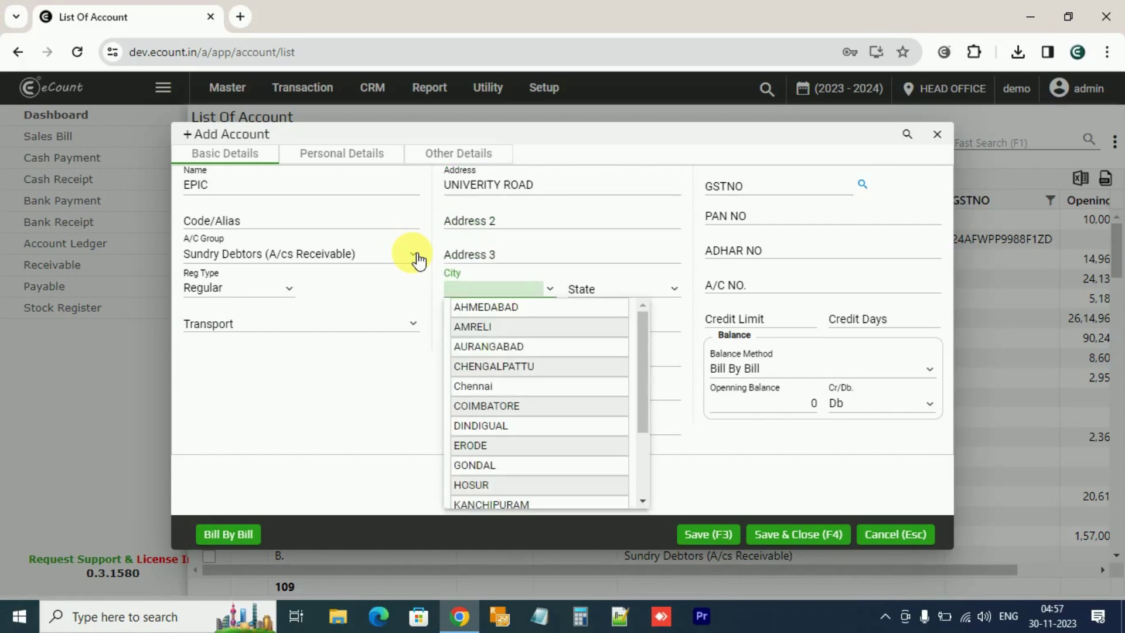
Choose city AHMEDABAD and state GUJARAT, leaving area, pin, phone and mobile empty
left_click(472, 311)
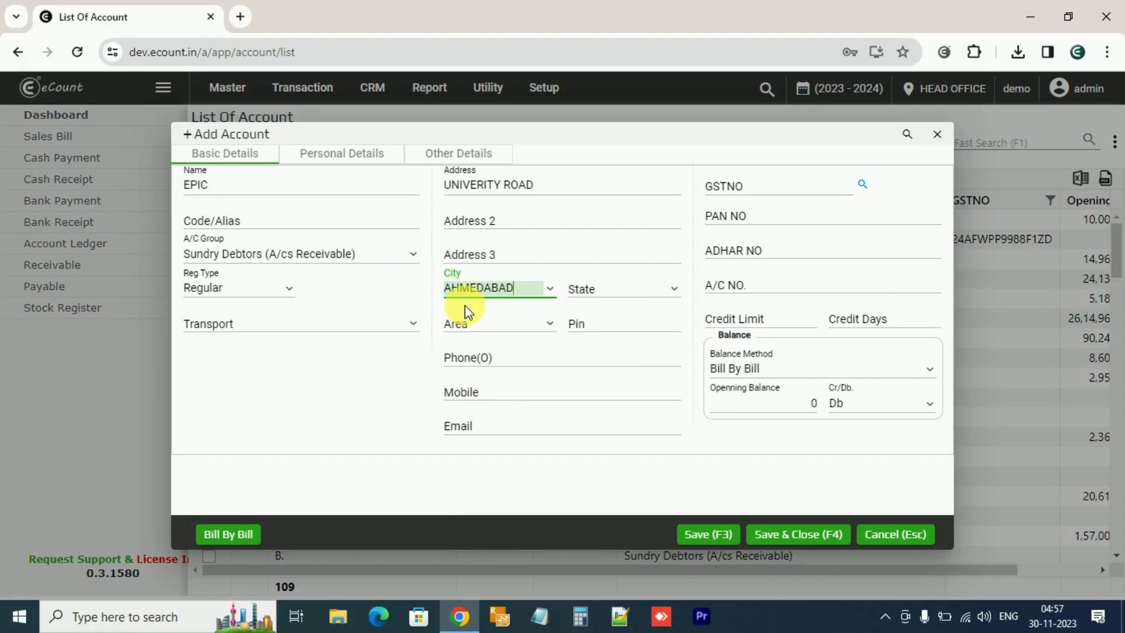
key("Tab")
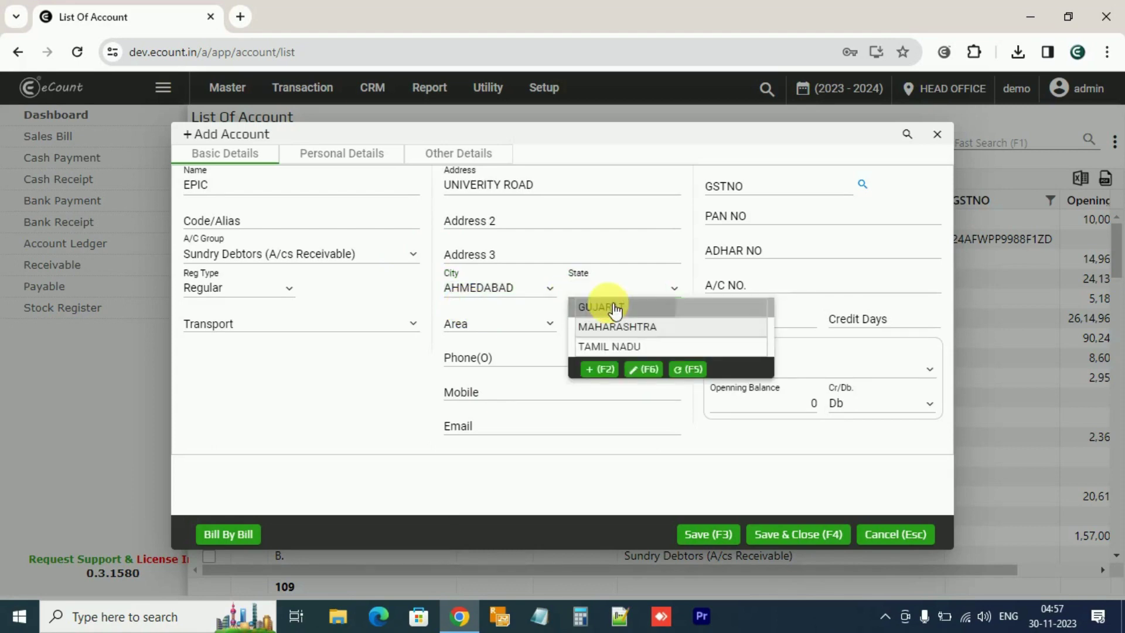
left_click(614, 308)
key("Tab")
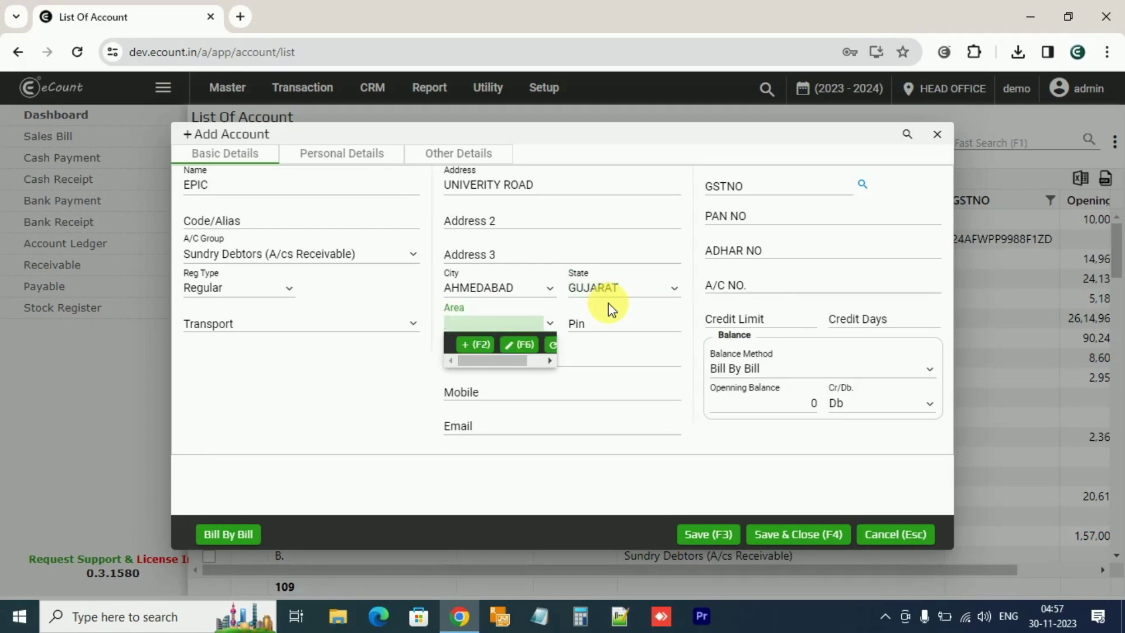
key("Tab")
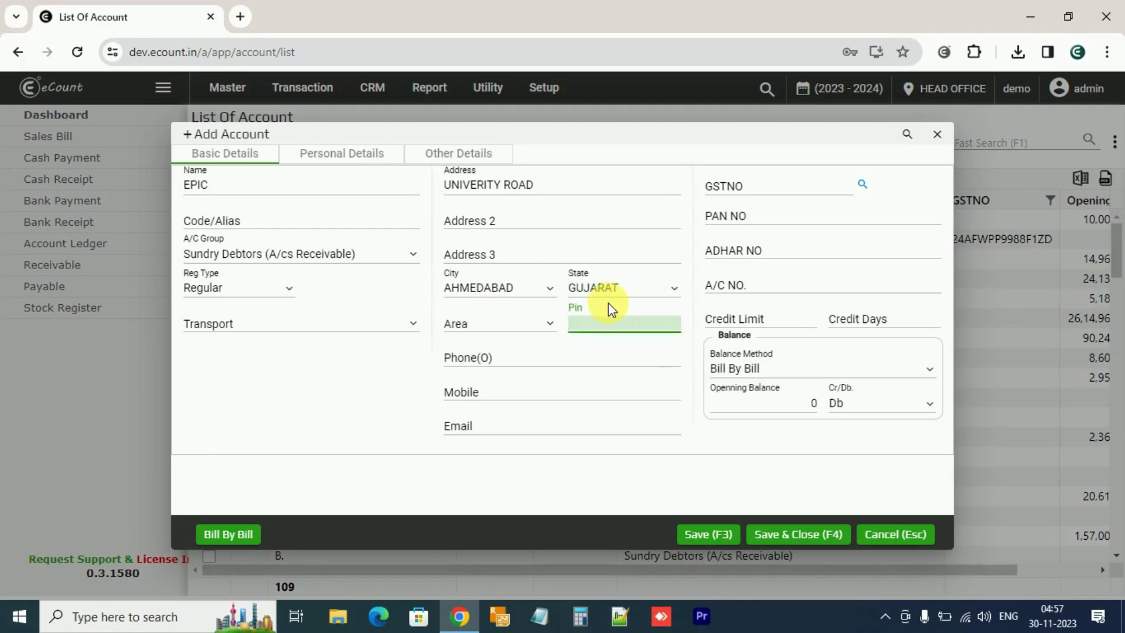
key("Tab")
key("Tab")
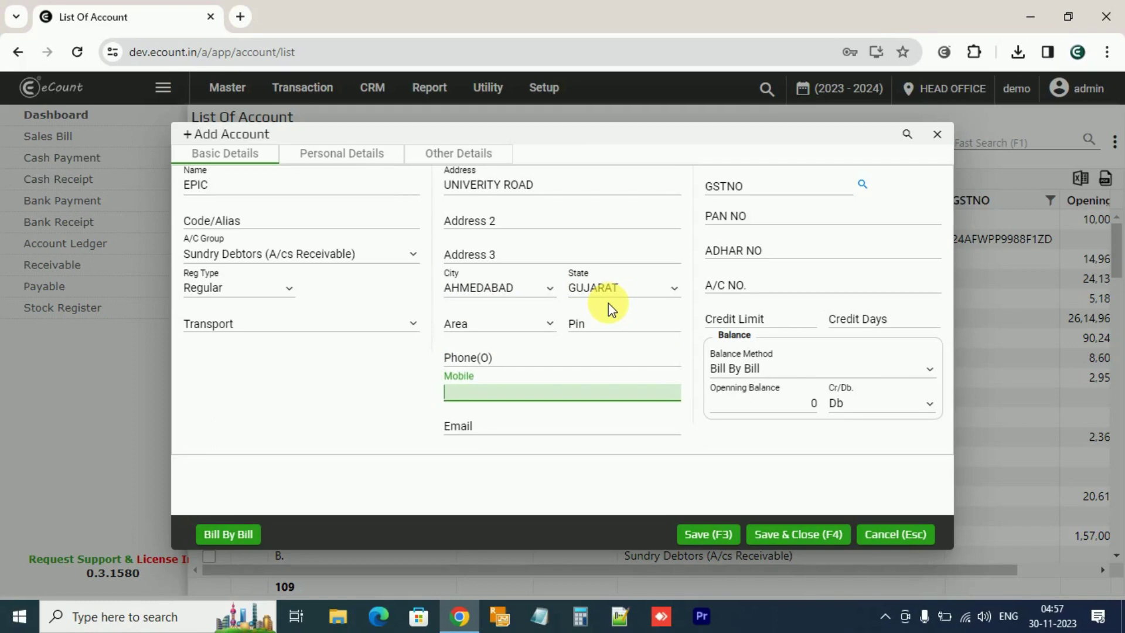
key("Tab")
key("Tab")
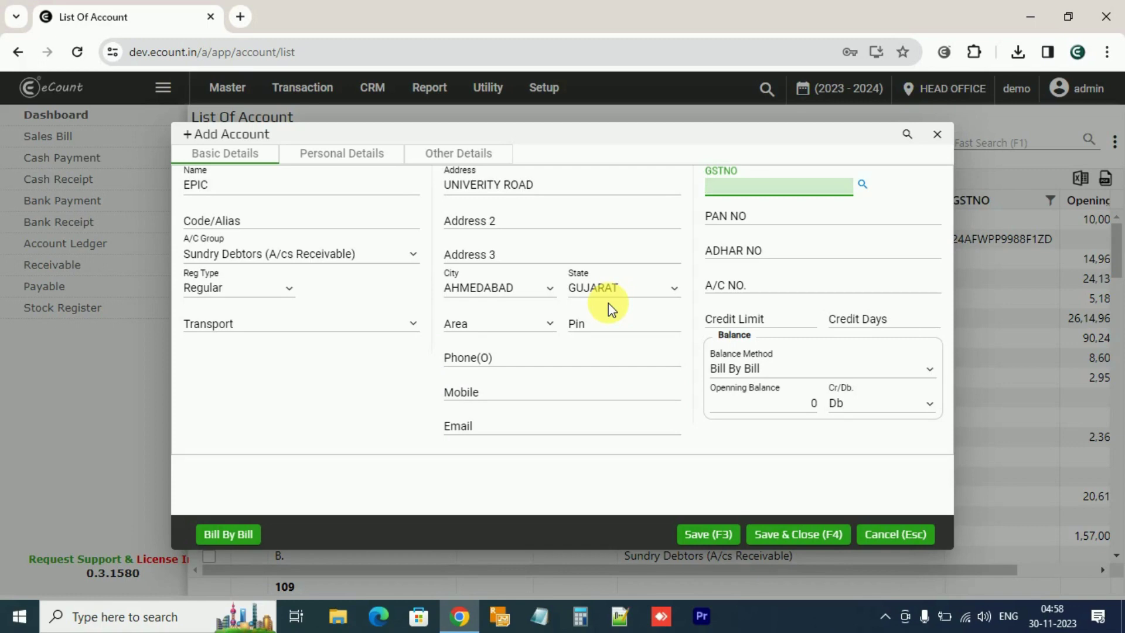
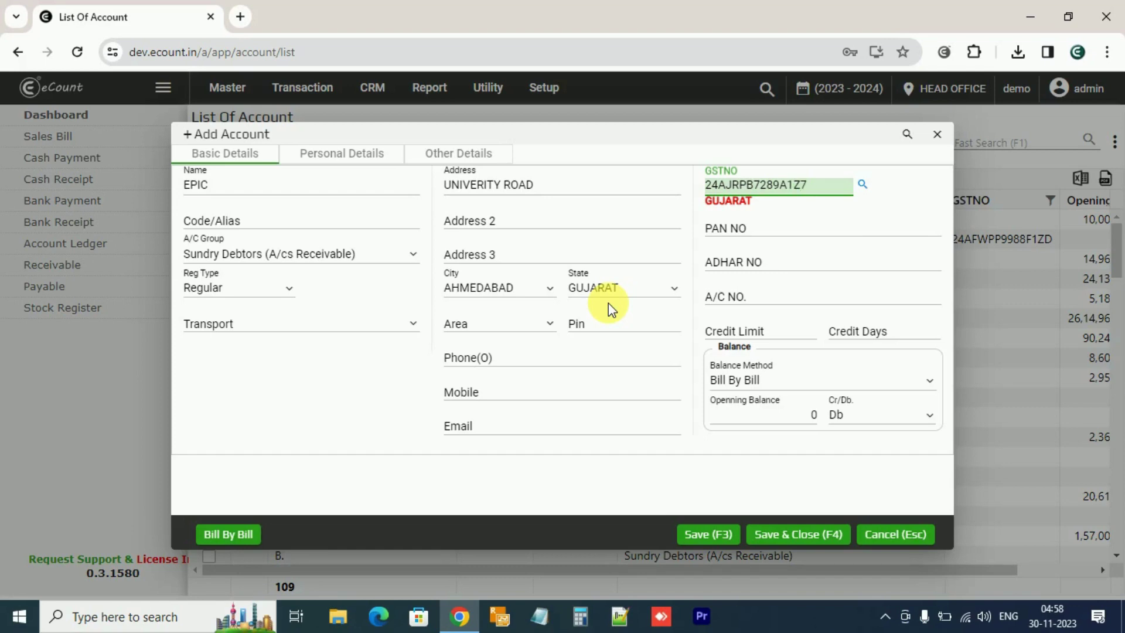
Enter the customer's GST number and search it, returning trade name EPIC DEVELOPERS
left_click(864, 185)
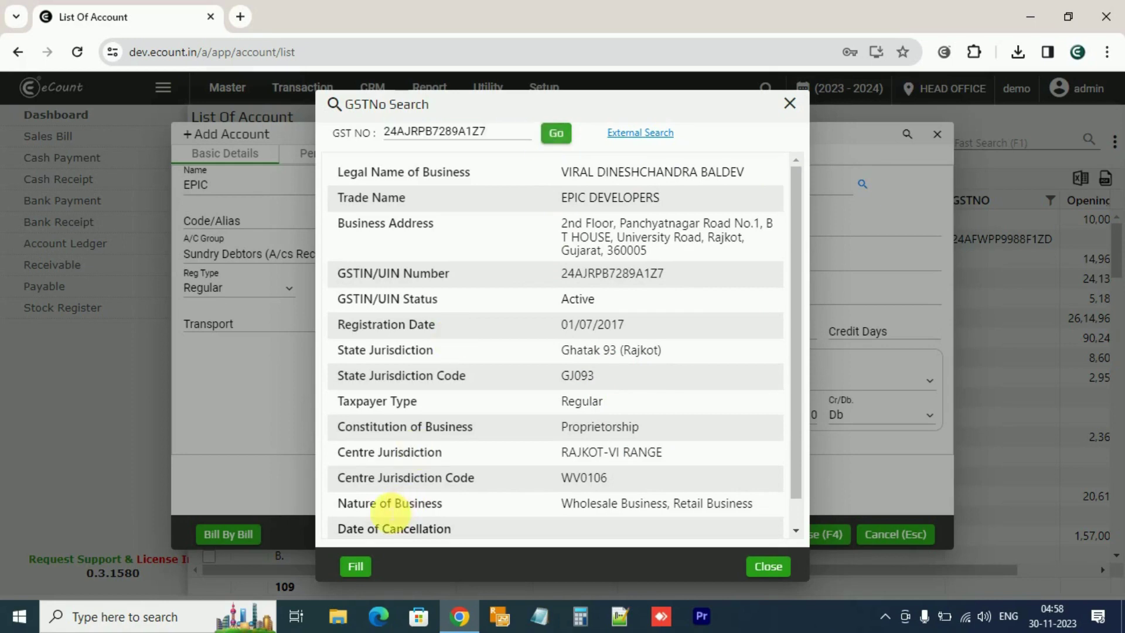
Copy the looked-up EPIC DEVELOPERS details into the account form with Fill
left_click(363, 567)
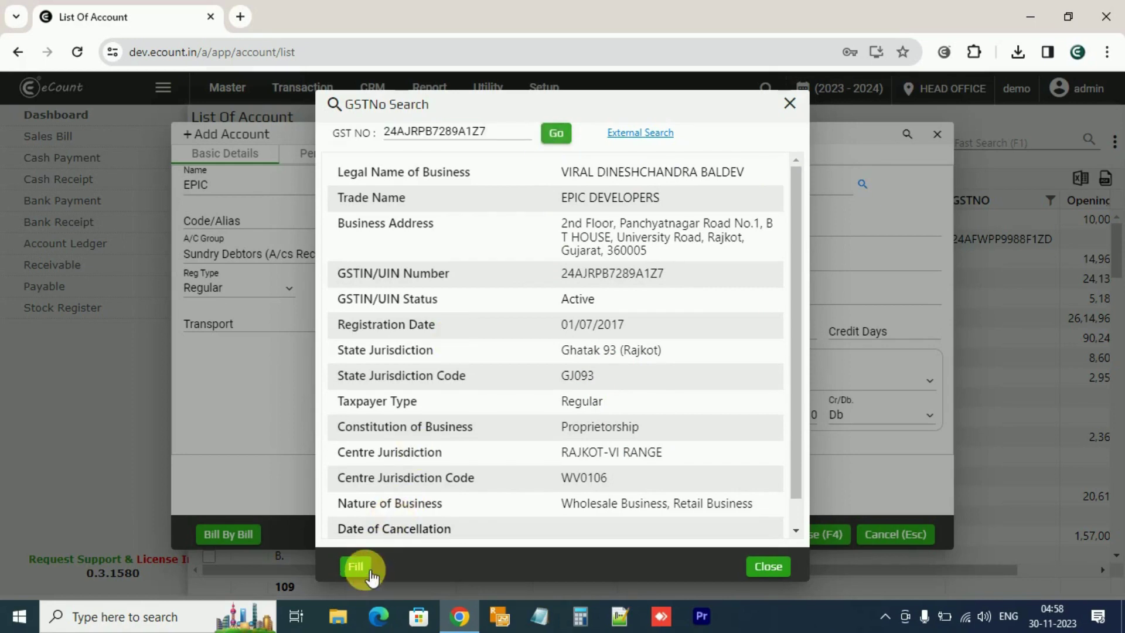
left_click(369, 572)
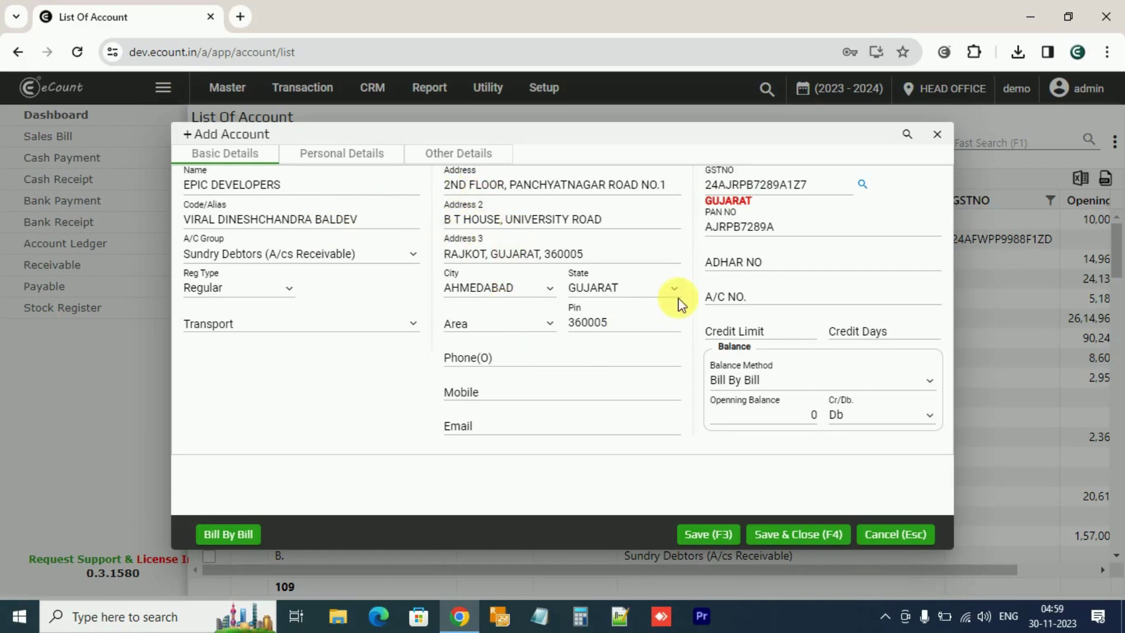
Pass over the PAN, Aadhaar and account number fields and enter a credit limit of 10000
left_click(796, 227)
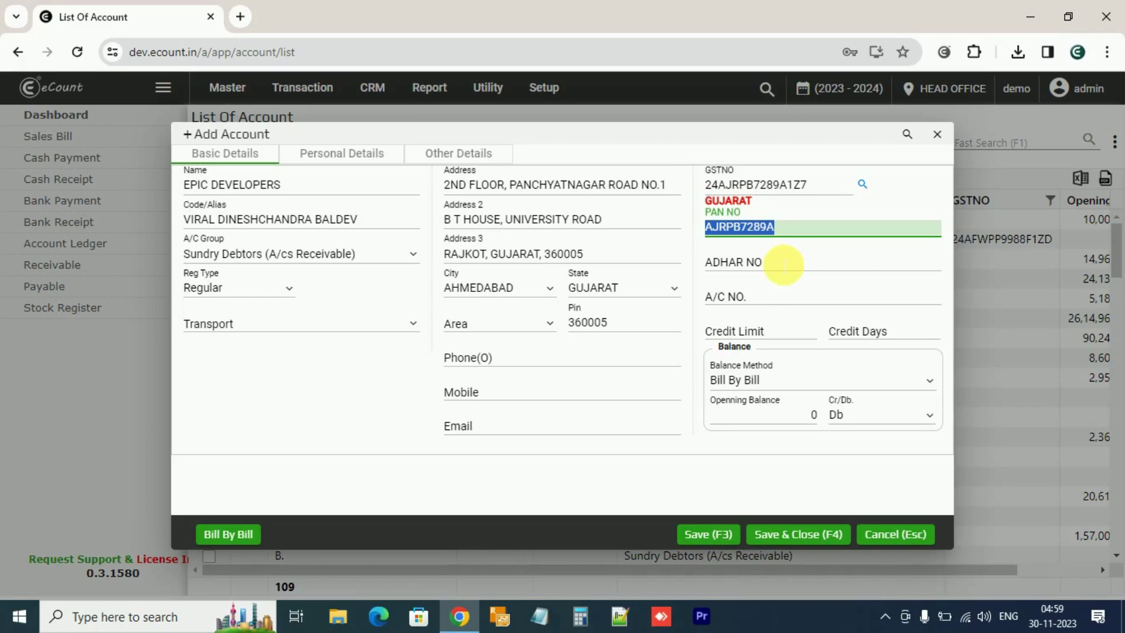
left_click(783, 265)
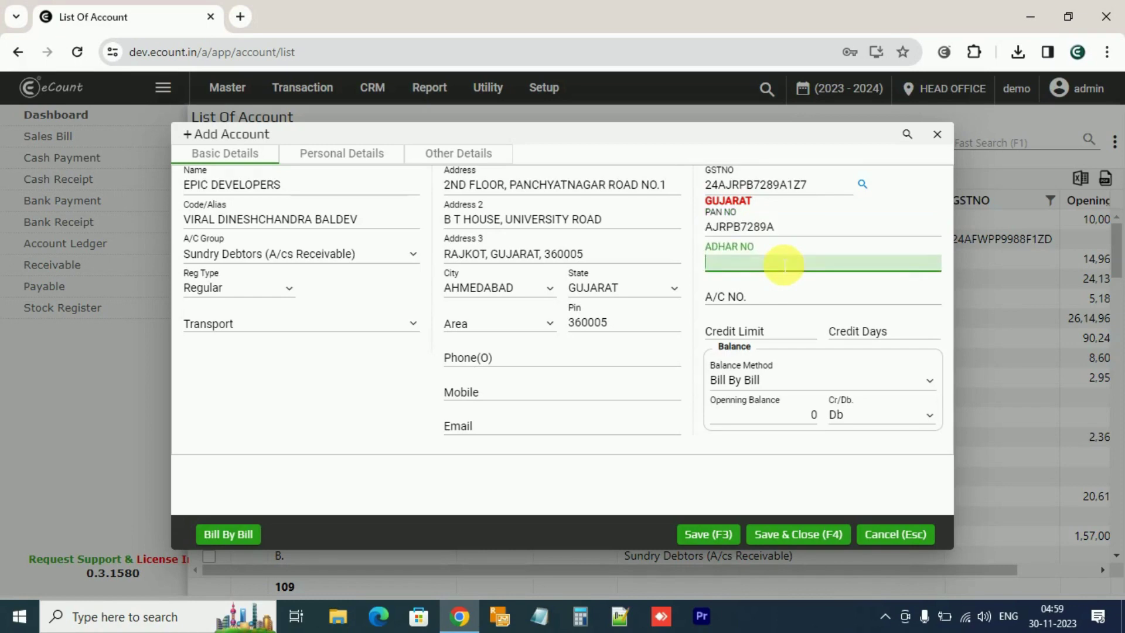
left_click(749, 299)
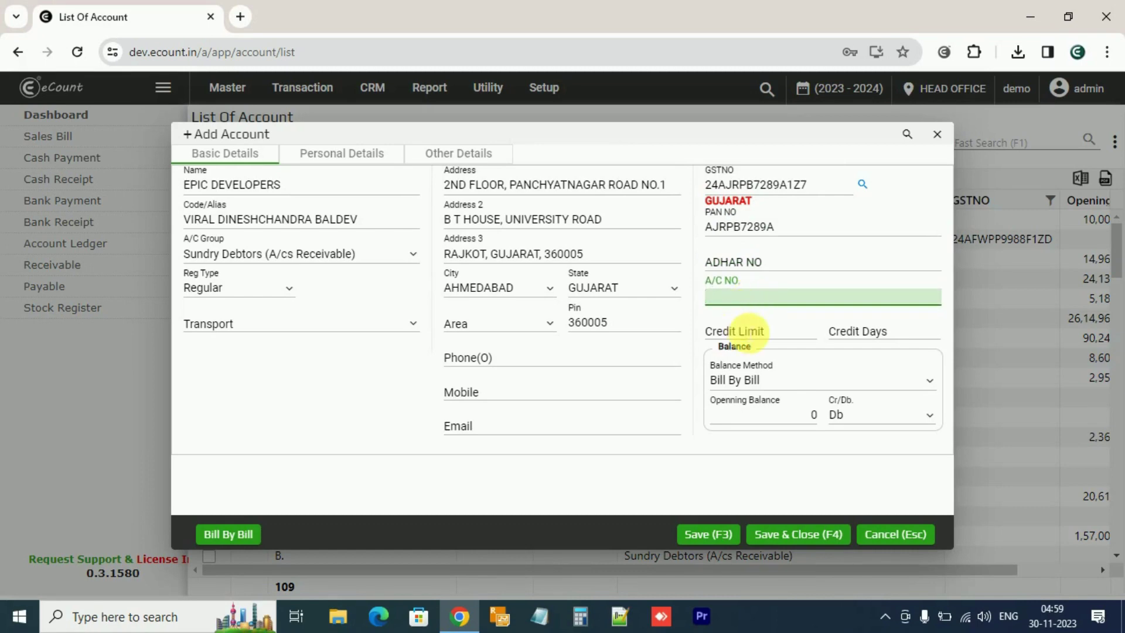
left_click(747, 332)
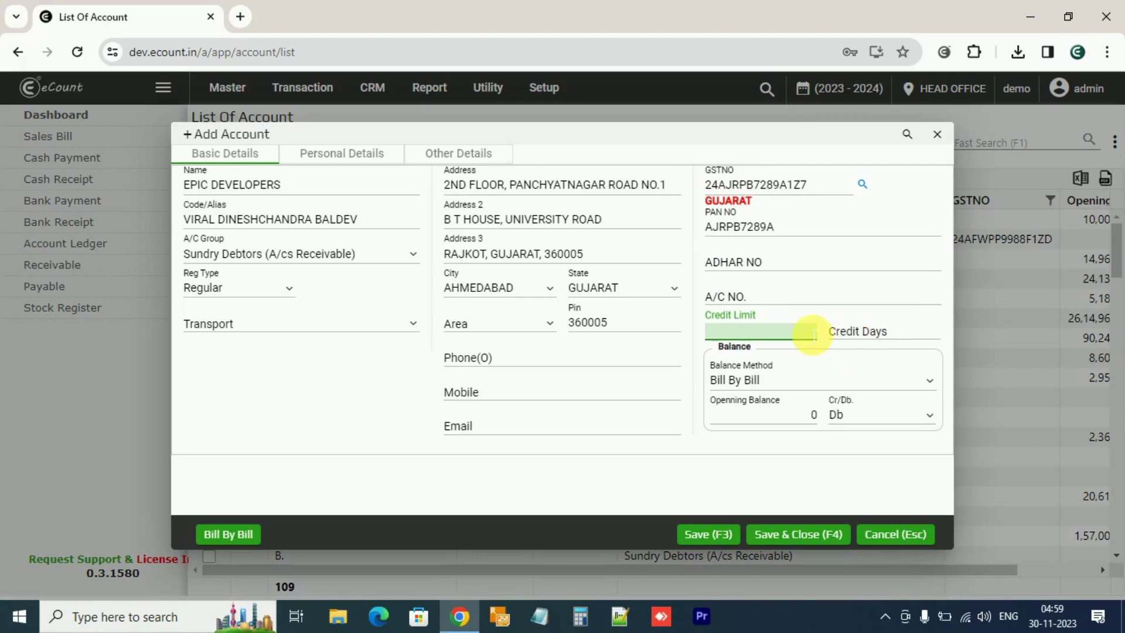
type("10000")
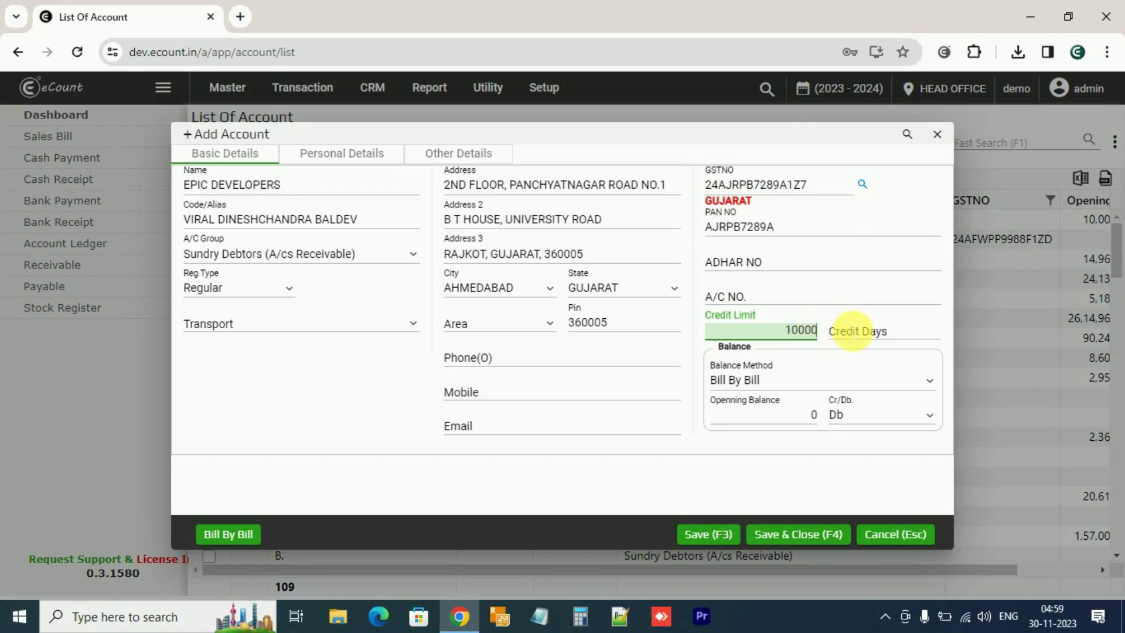
Enter 30 in the Credit Days field
left_click(852, 331)
type("30")
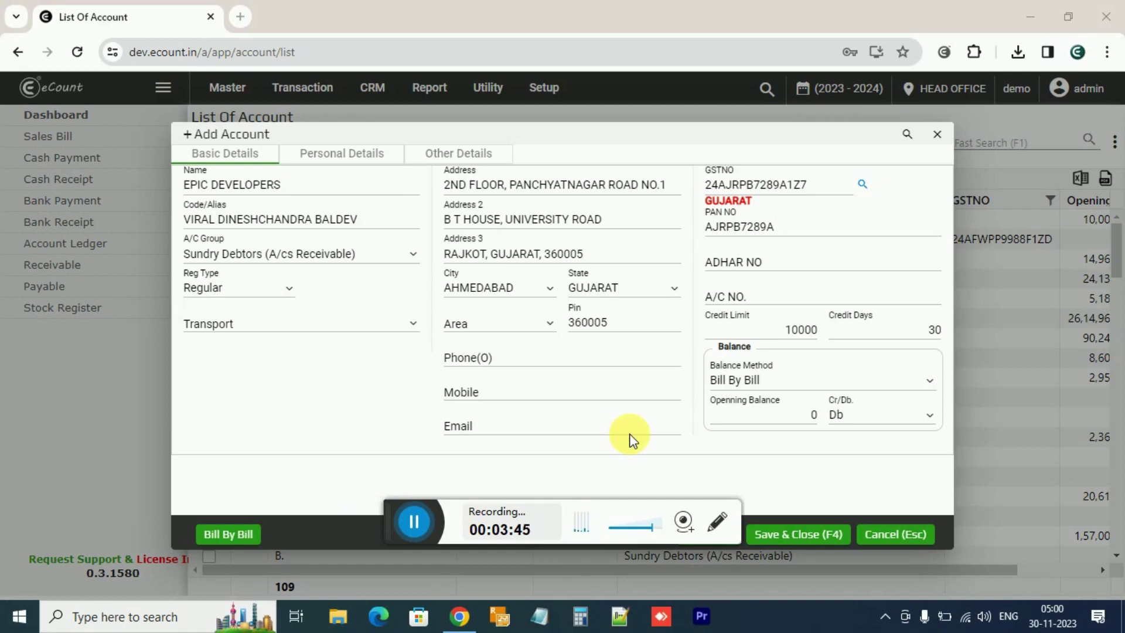
key("Tab")
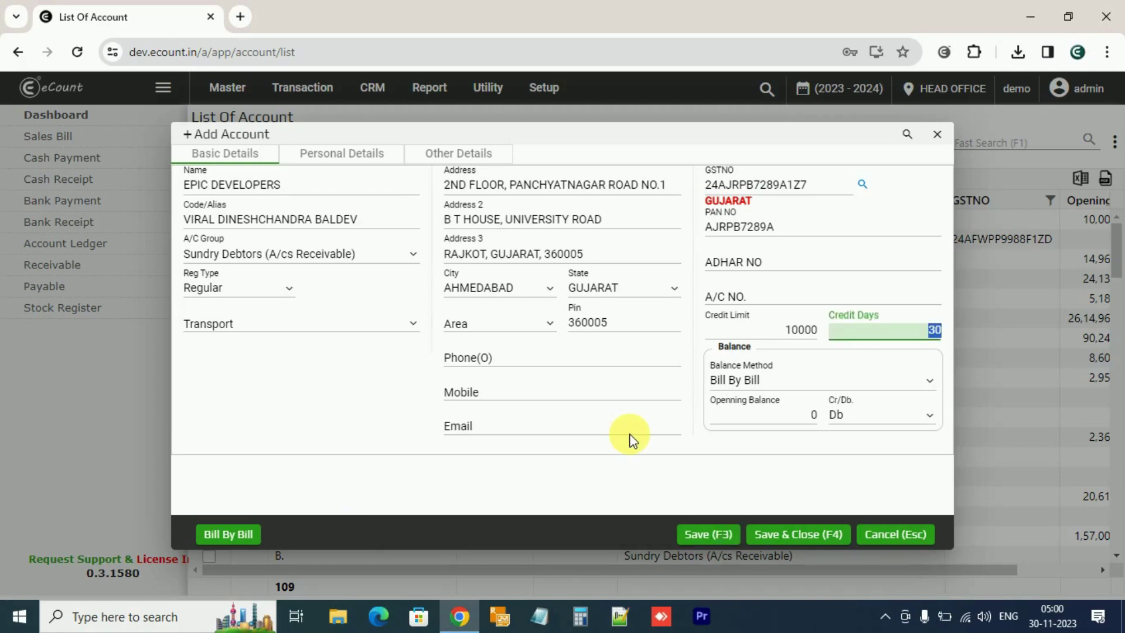
Switch the balance method to Balance Only, leaving the opening balance as Db
left_click(823, 381)
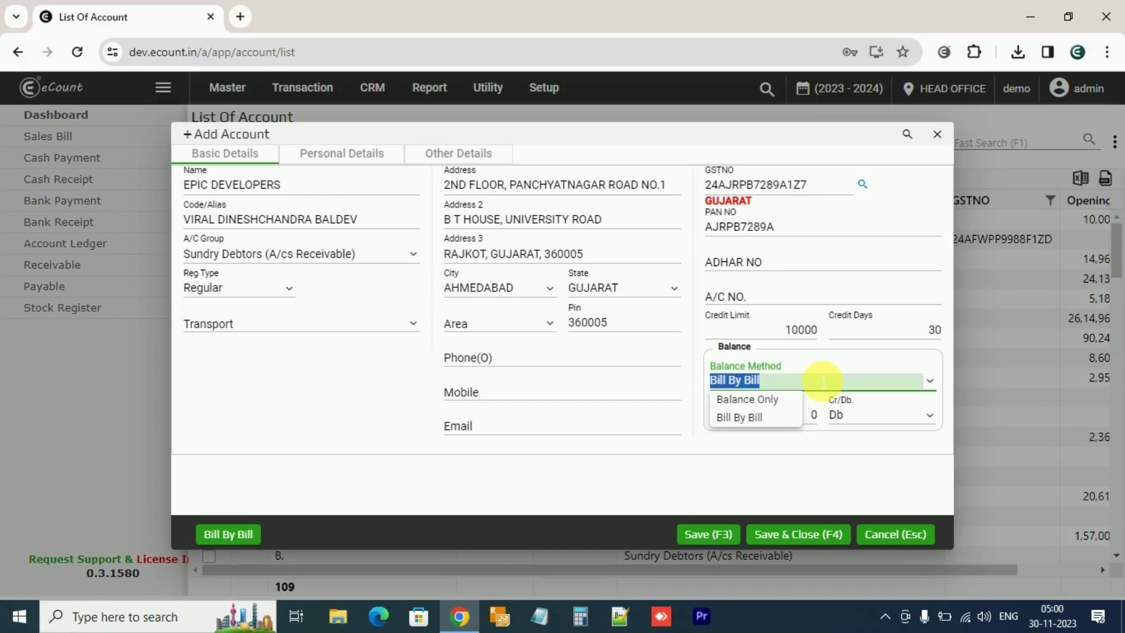
left_click(760, 401)
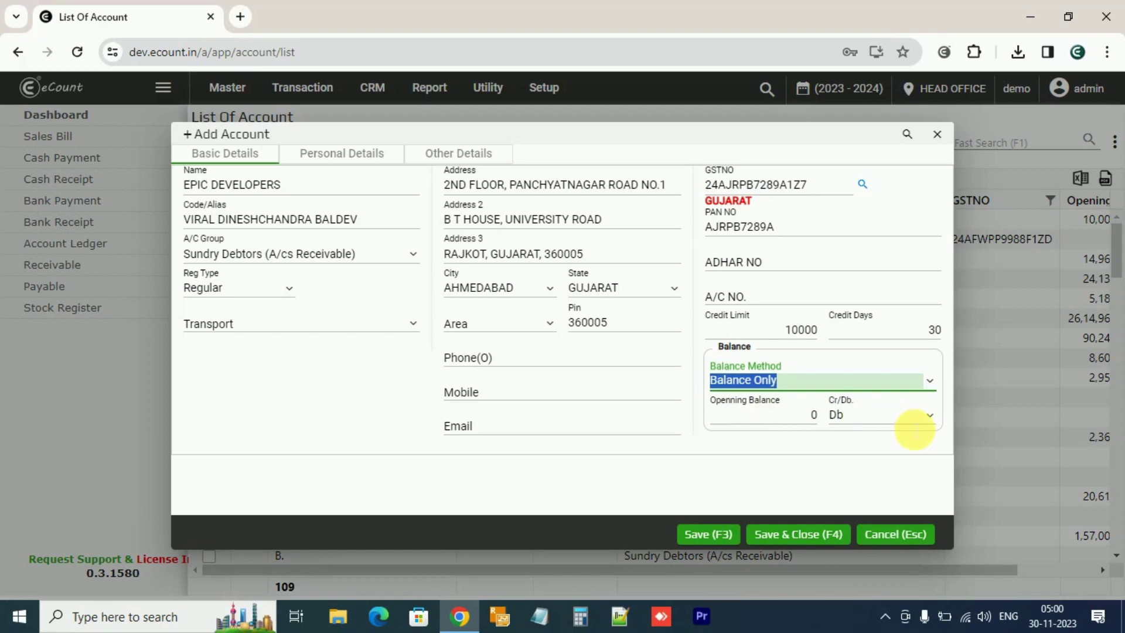
left_click(935, 417)
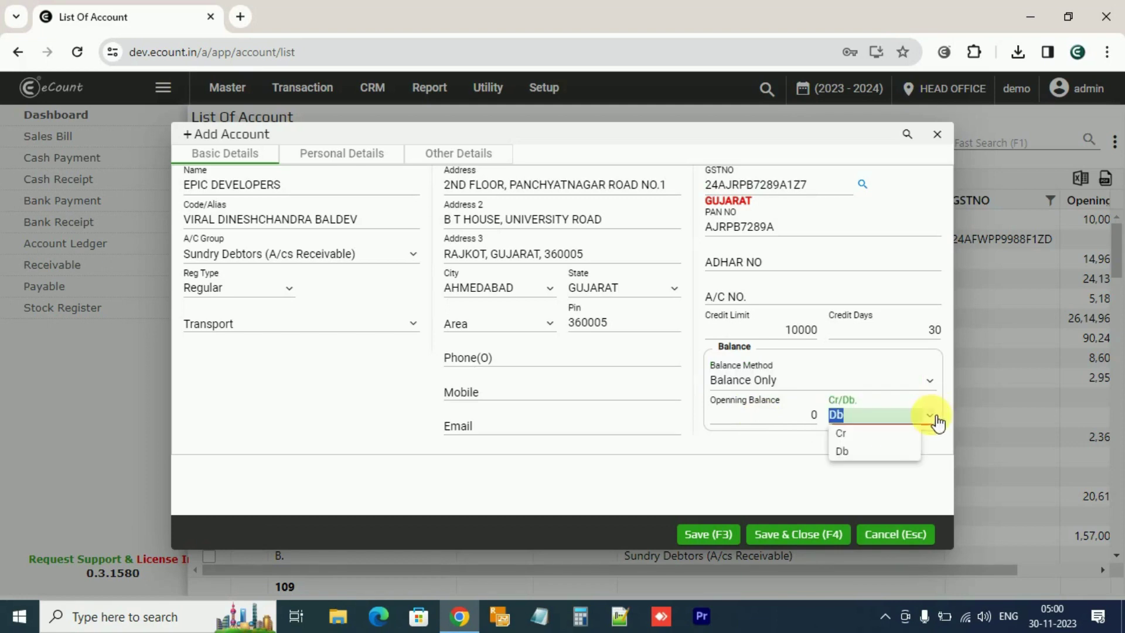
left_click(762, 479)
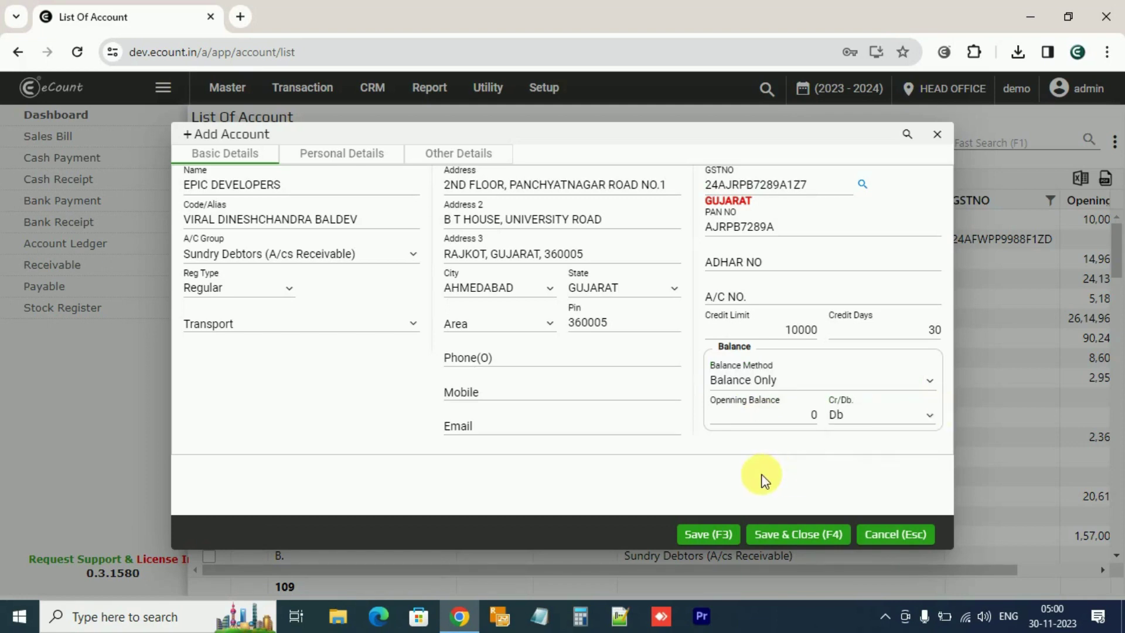
On Personal Details, leave contact persons, mobile, fax, website, birth date and message blank
left_click(387, 169)
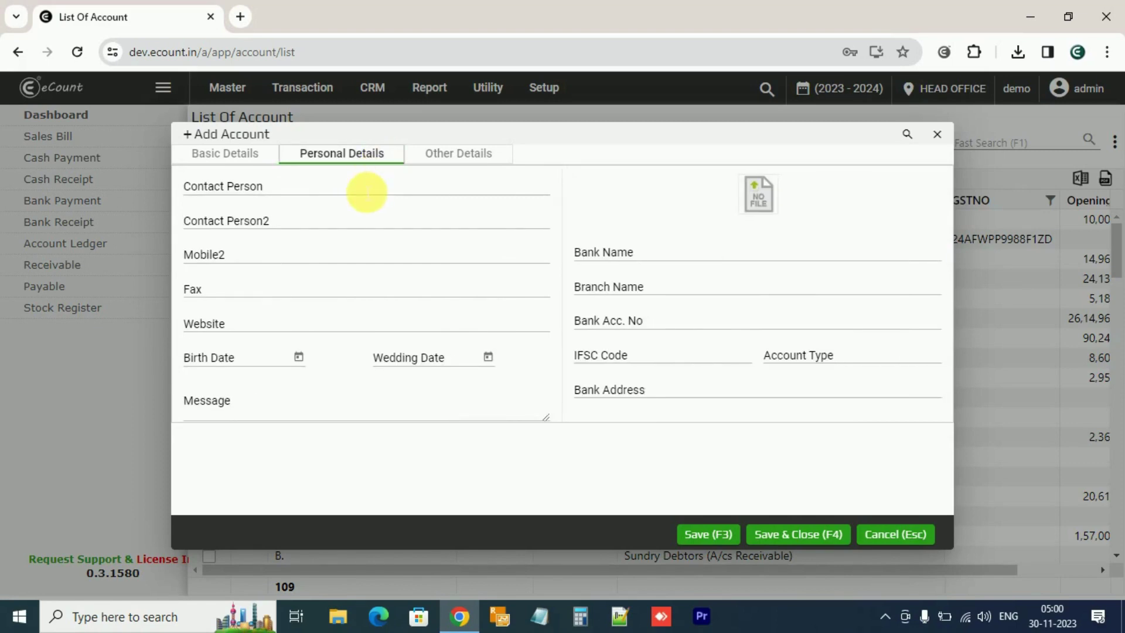
left_click(366, 192)
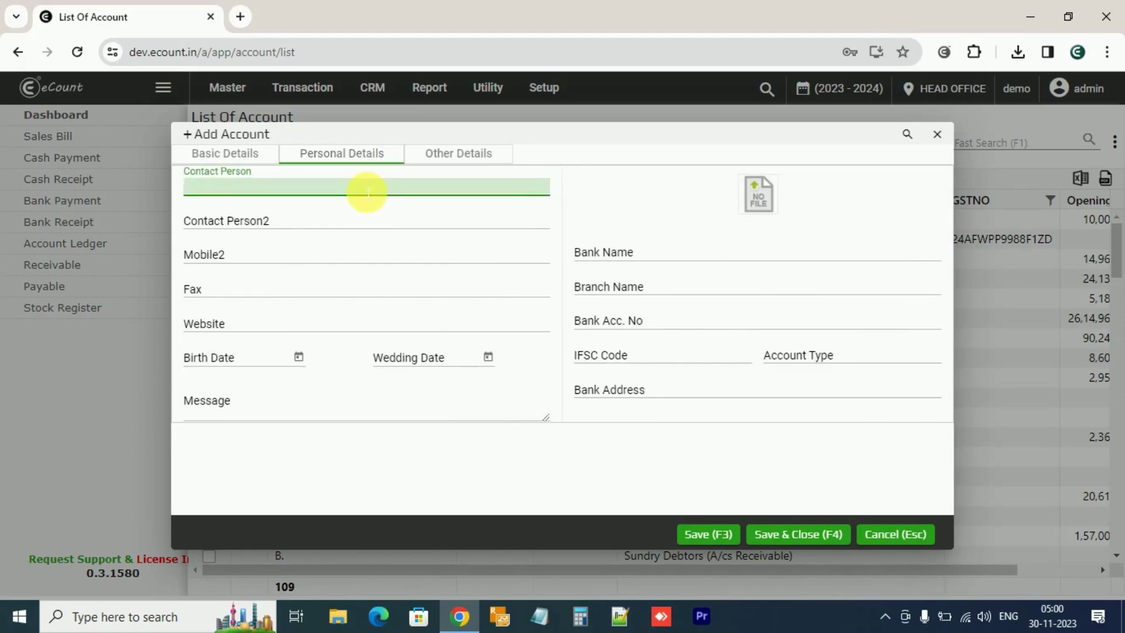
left_click(343, 222)
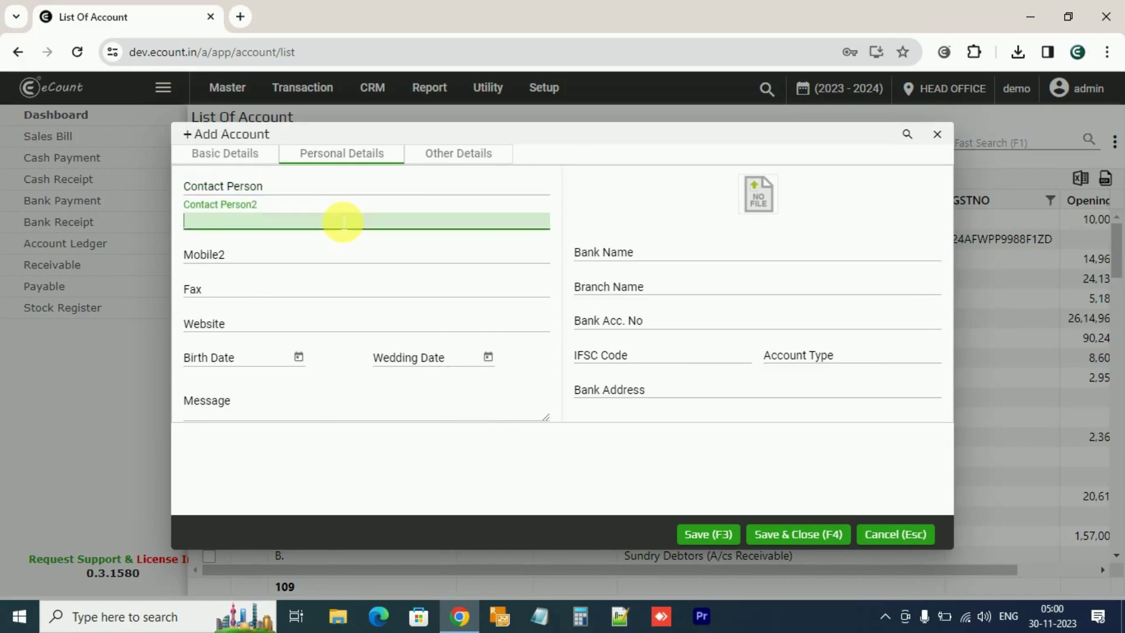
left_click(318, 255)
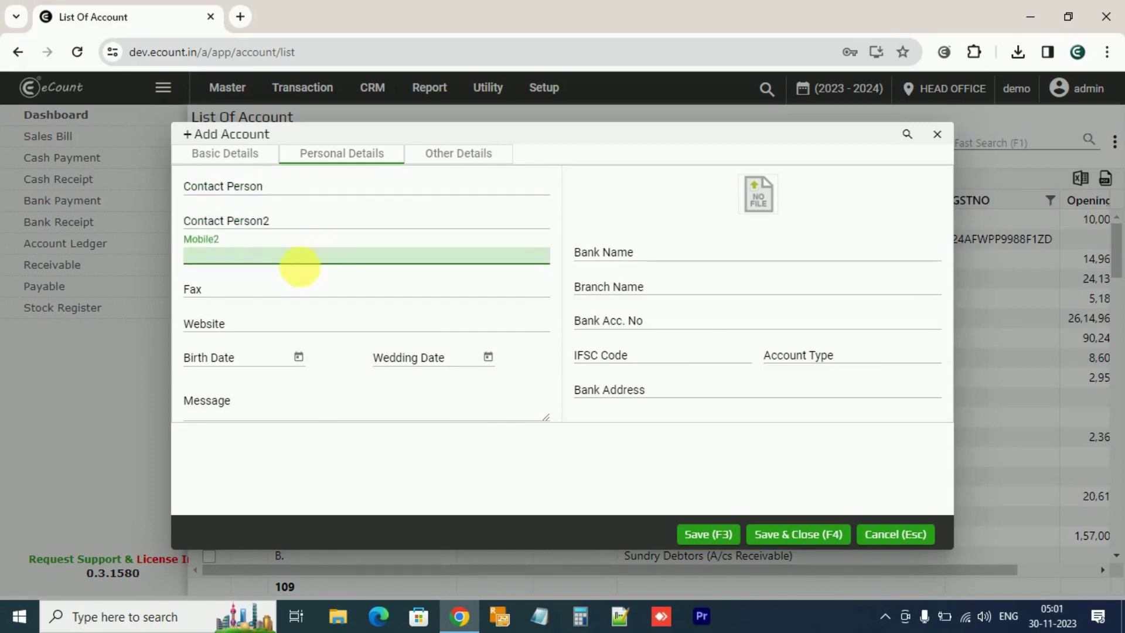
left_click(296, 286)
left_click(280, 332)
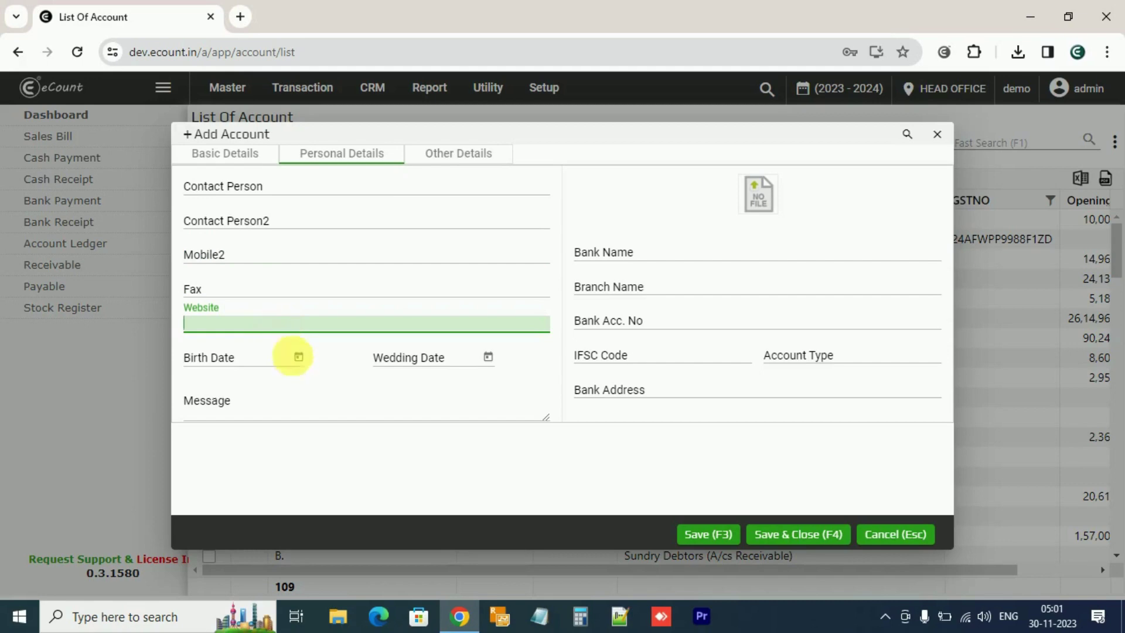
left_click(300, 360)
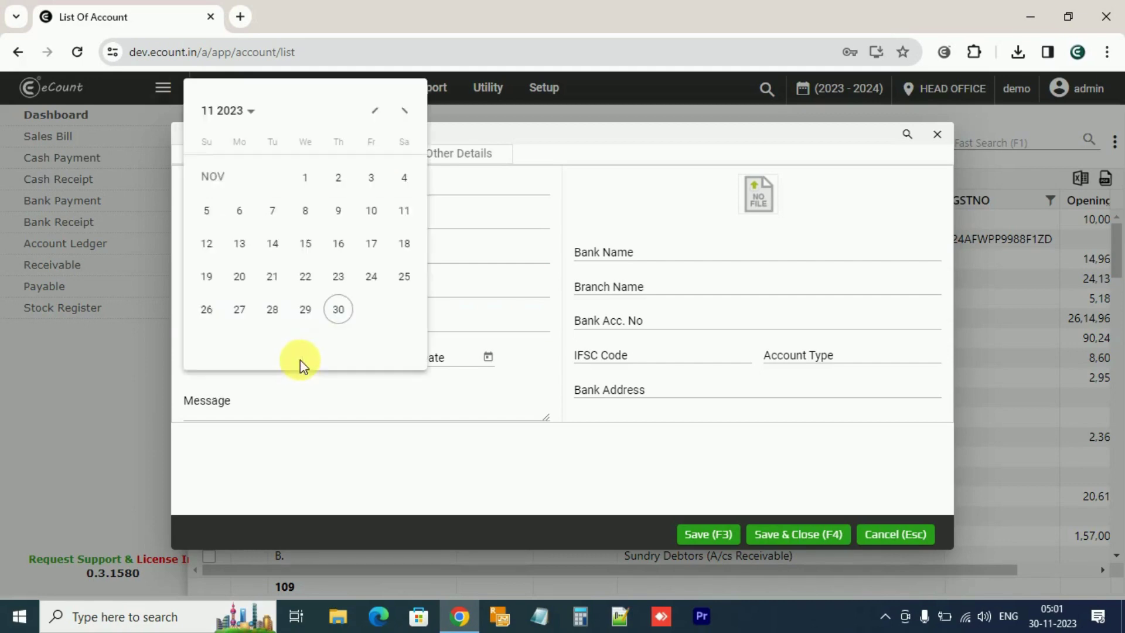
left_click(273, 413)
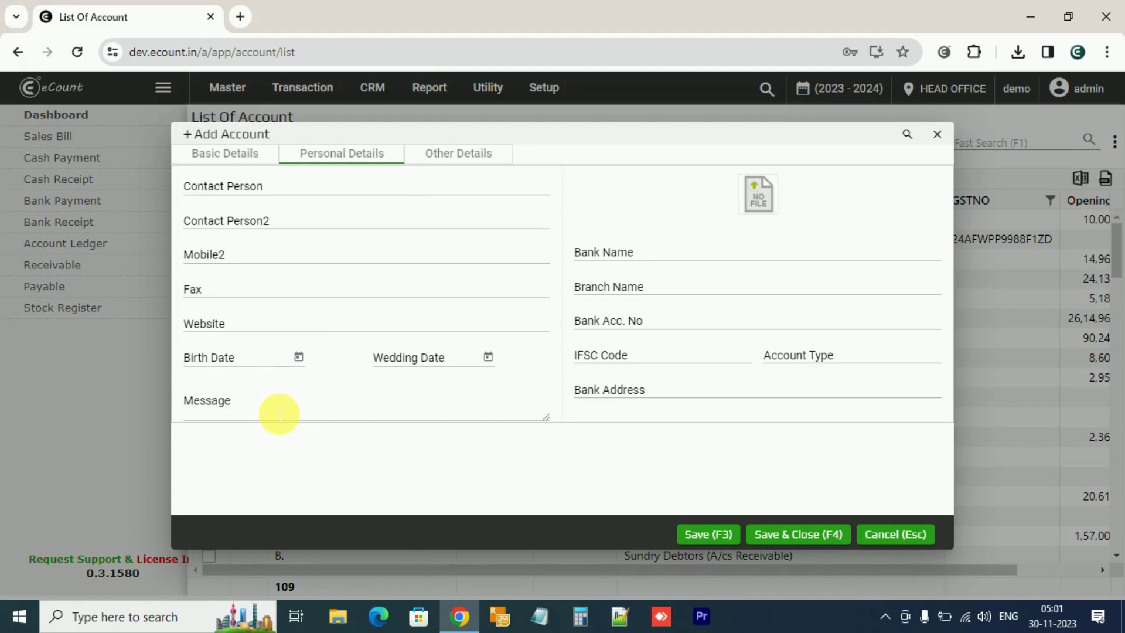
left_click(280, 414)
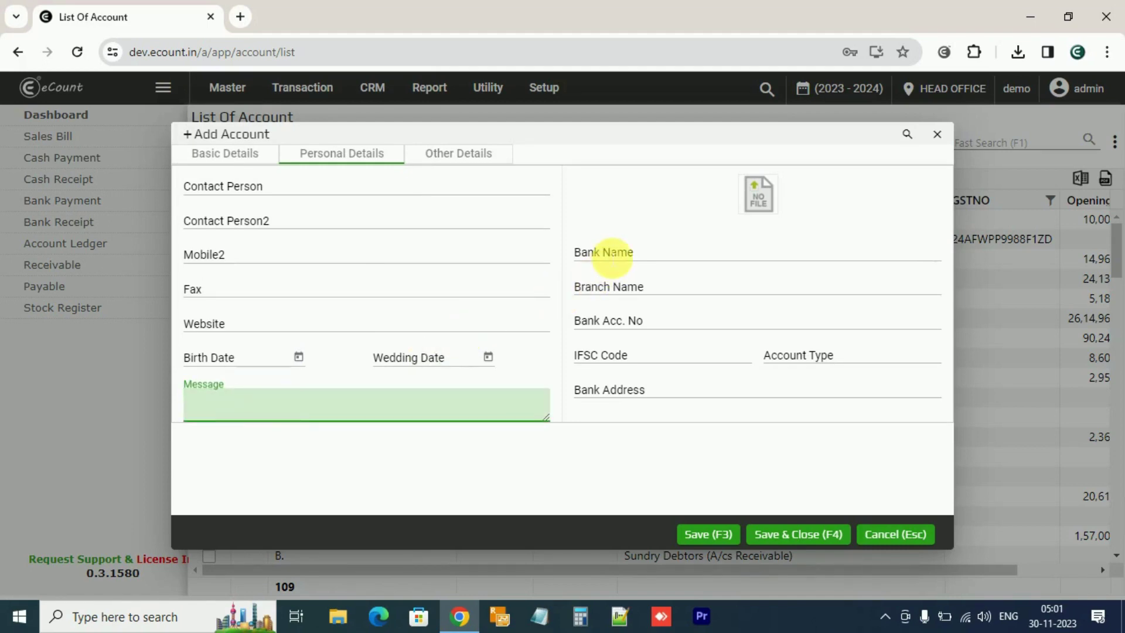
Leave bank name, branch, account number and IFSC blank, moving to Account Type
left_click(611, 257)
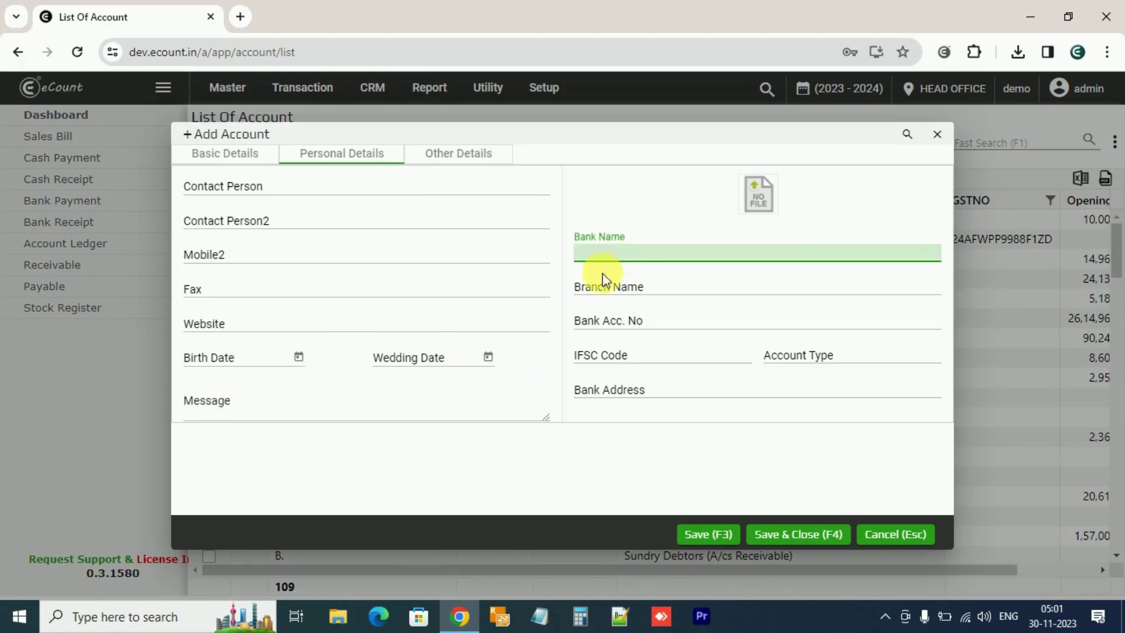
key("Tab")
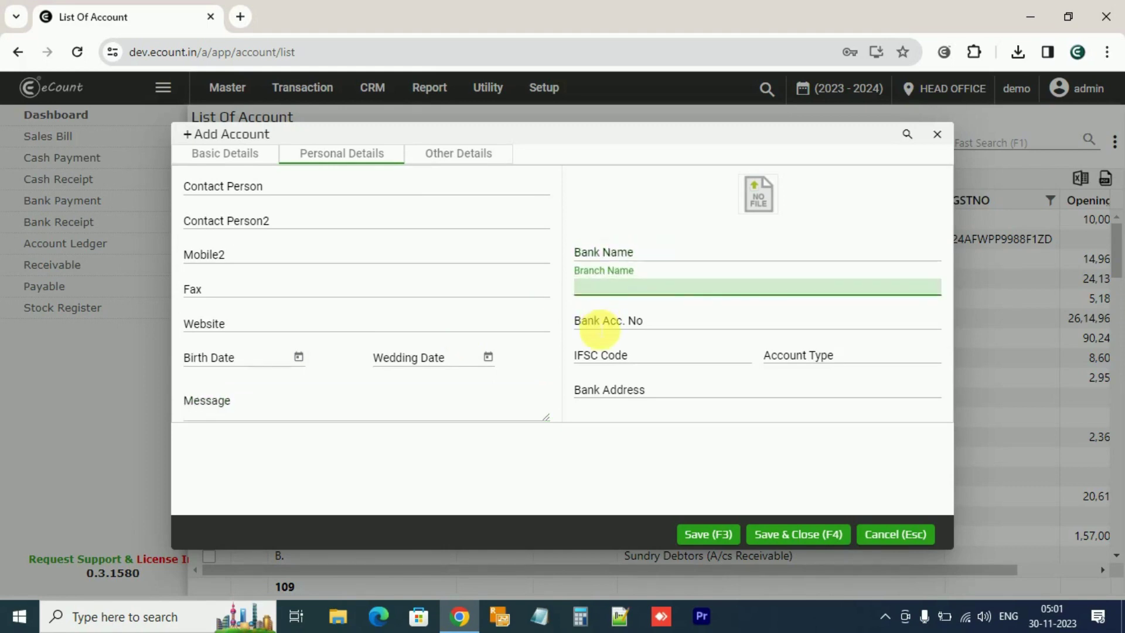
key("Tab")
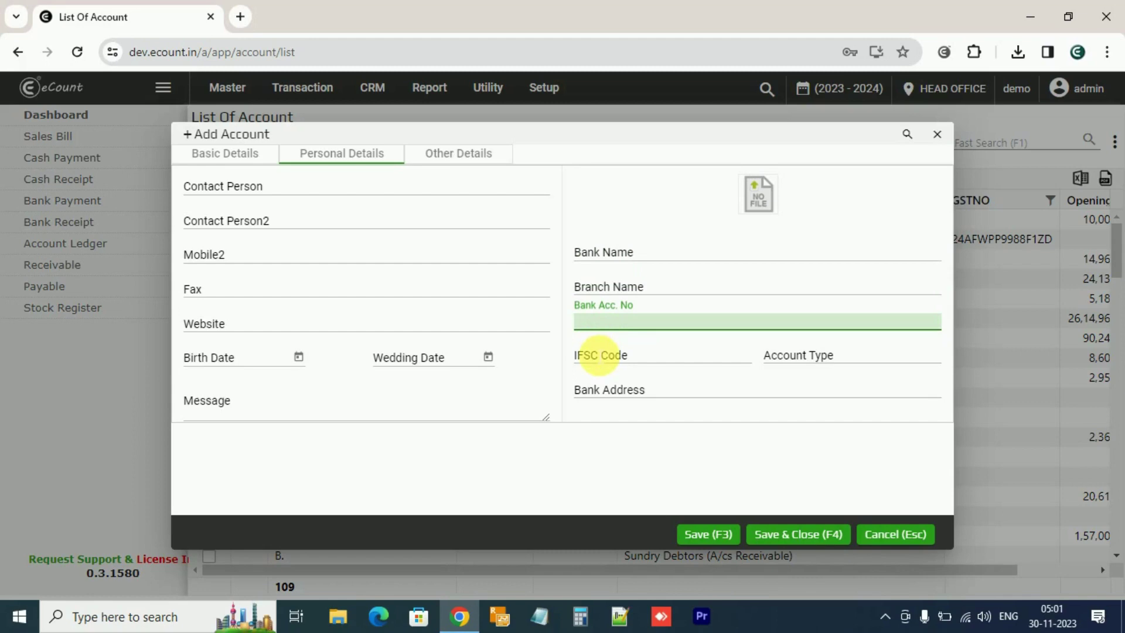
key("Tab")
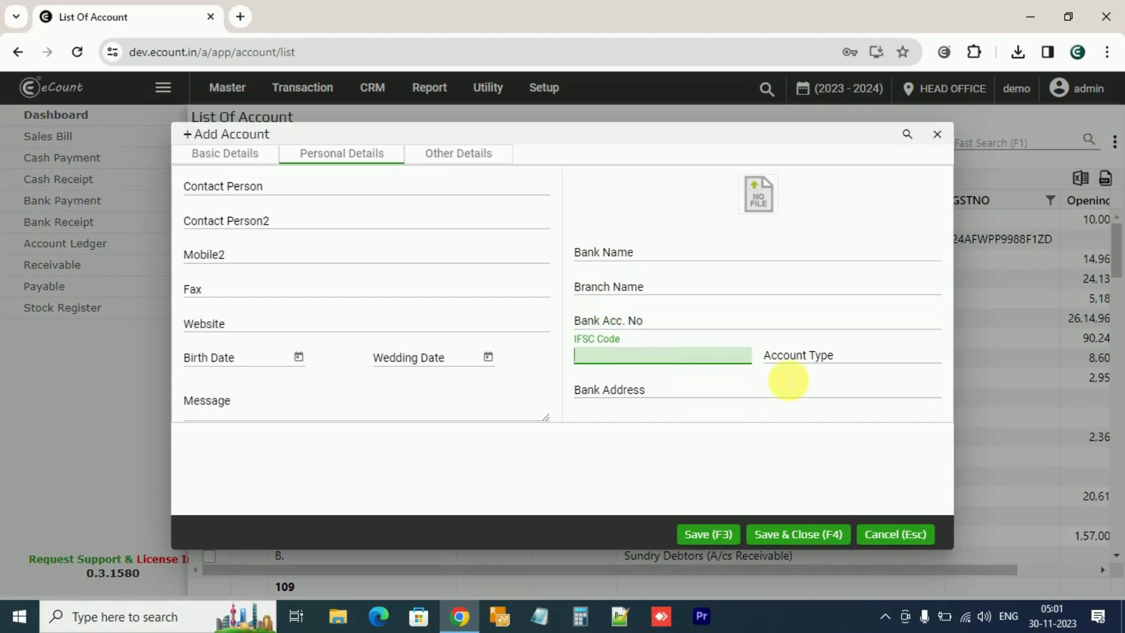
key("Tab")
left_click(788, 358)
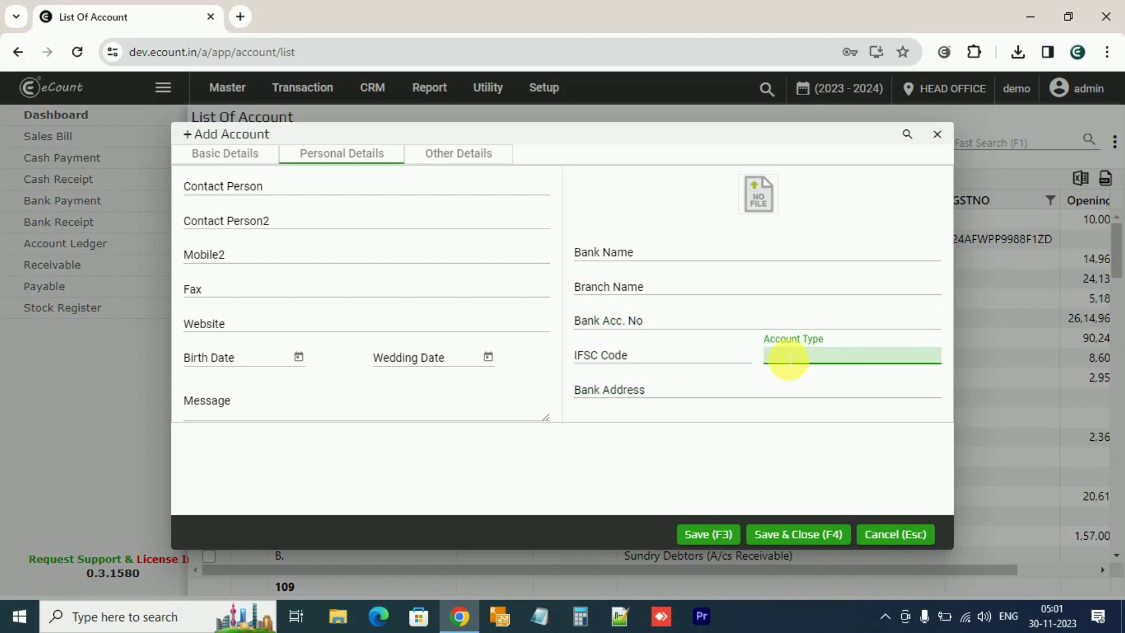
On Other Details, leave capital, profit, loss, depreciation and interest entries and account lists unset
left_click(497, 167)
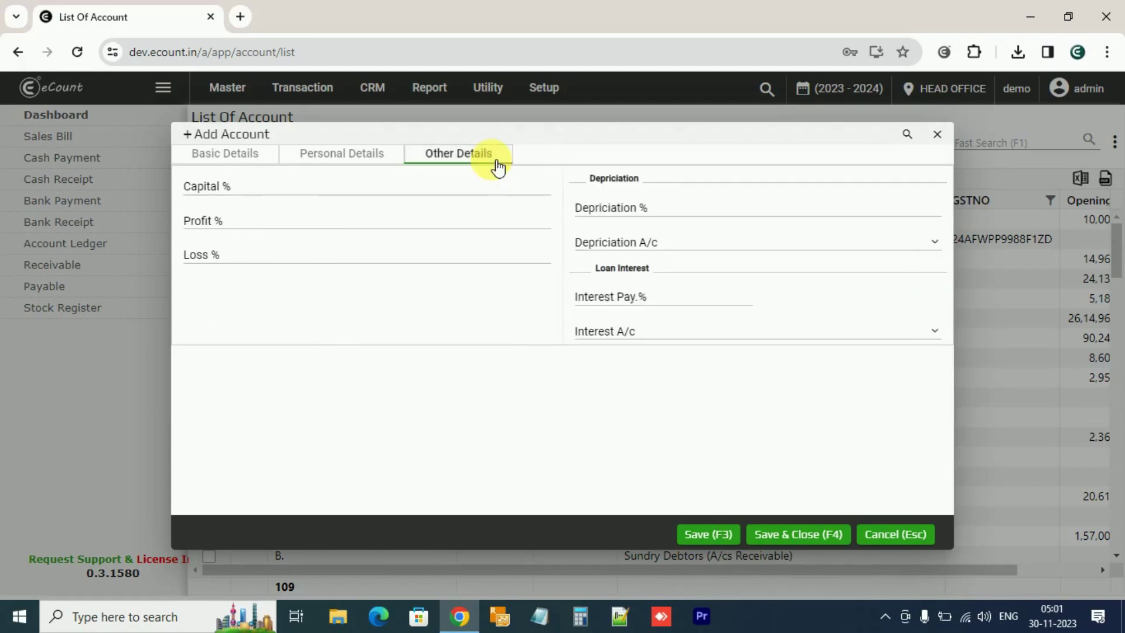
left_click(478, 193)
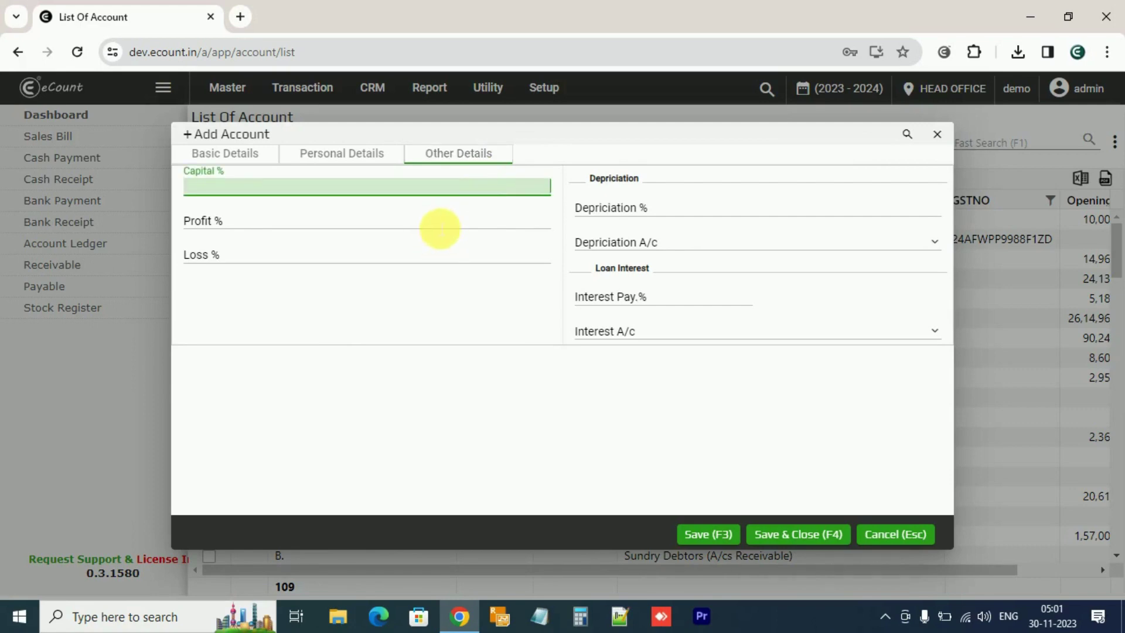
key("Tab")
key("Tab")
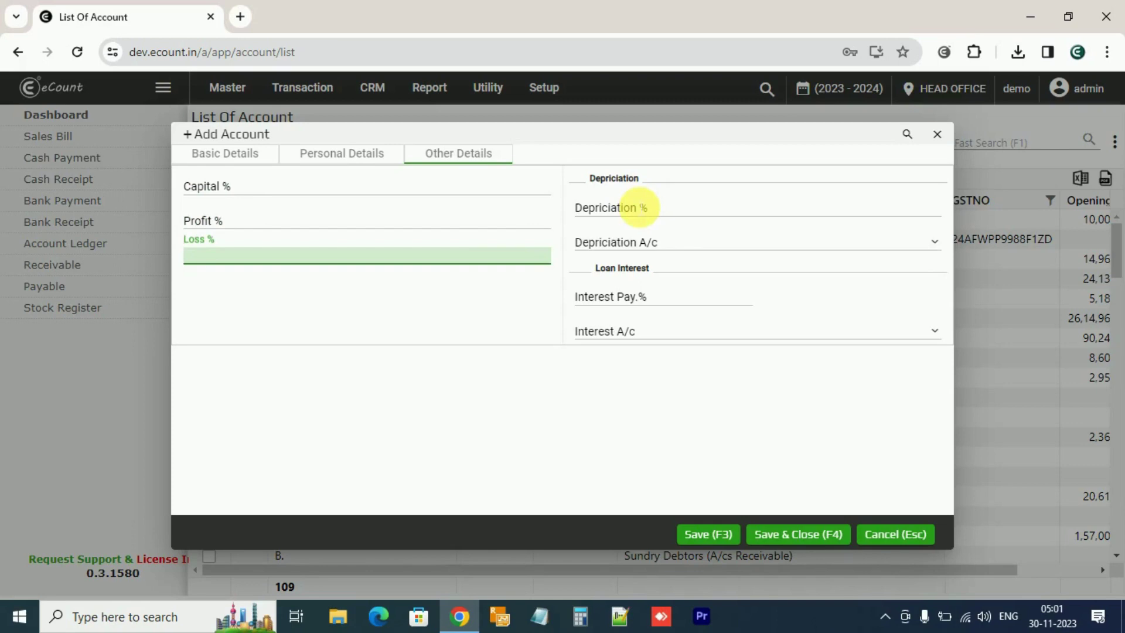
left_click(639, 208)
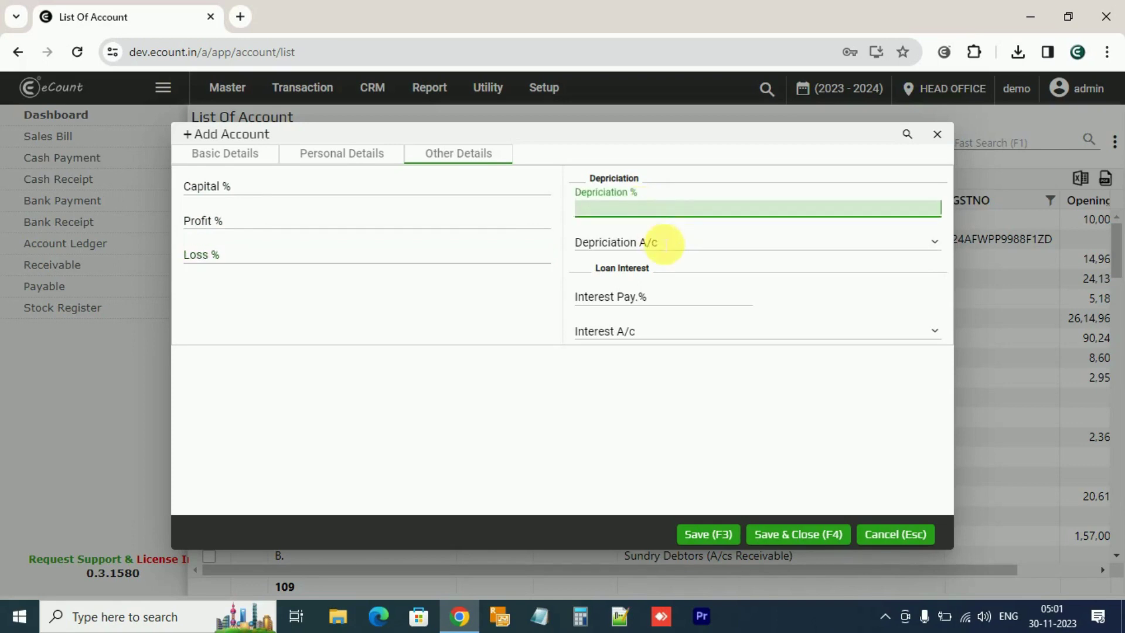
left_click(666, 242)
left_click(539, 419)
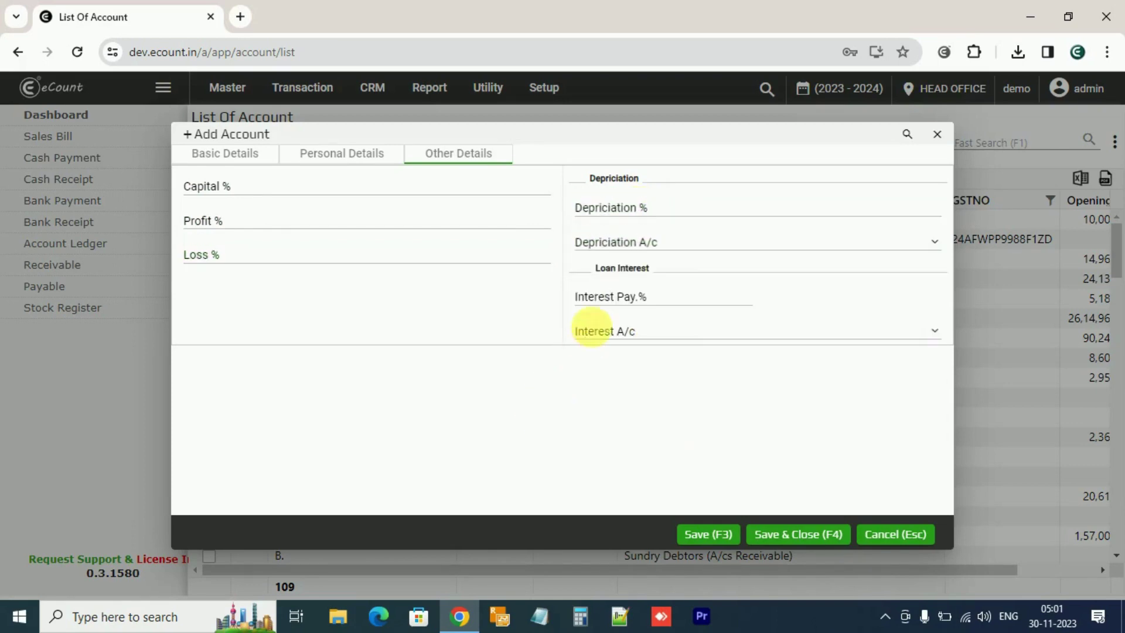
left_click(609, 297)
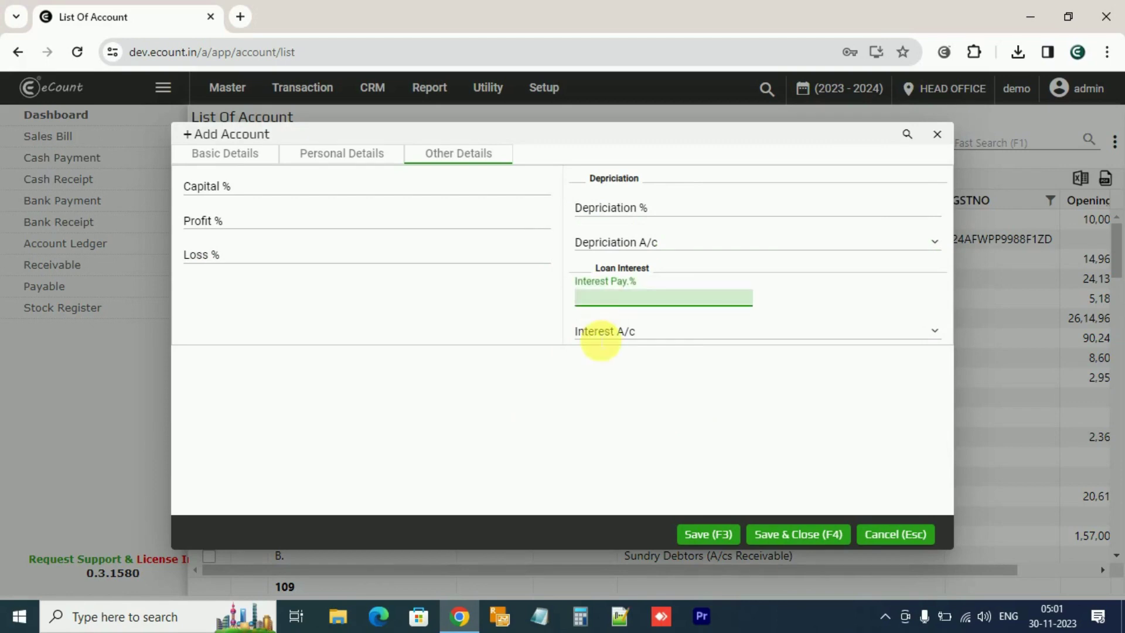
left_click(600, 335)
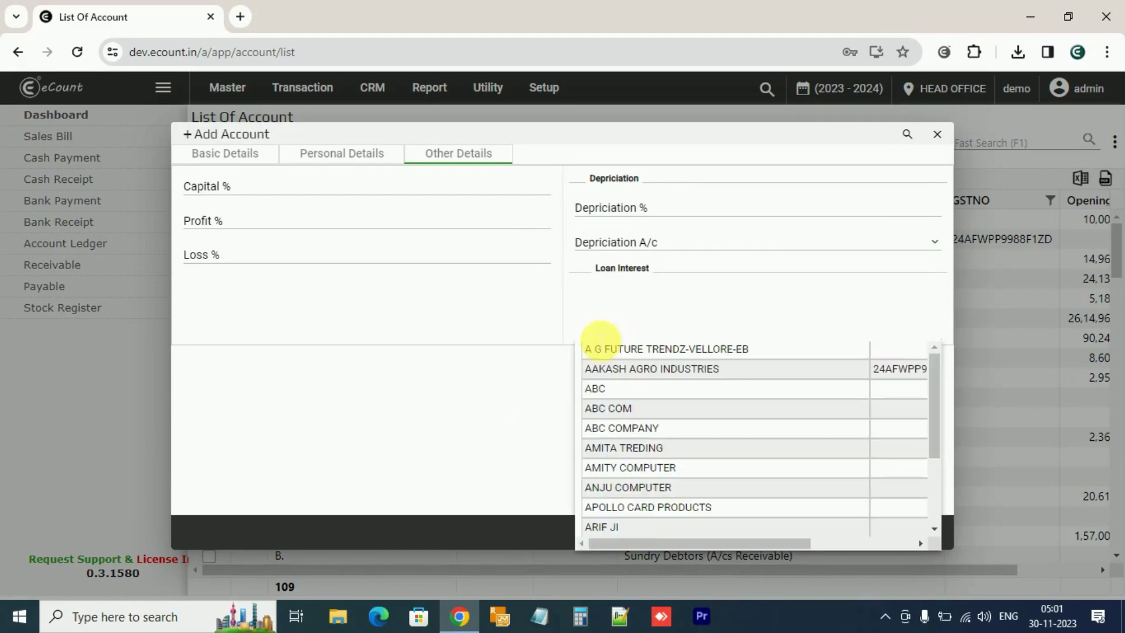
left_click(516, 434)
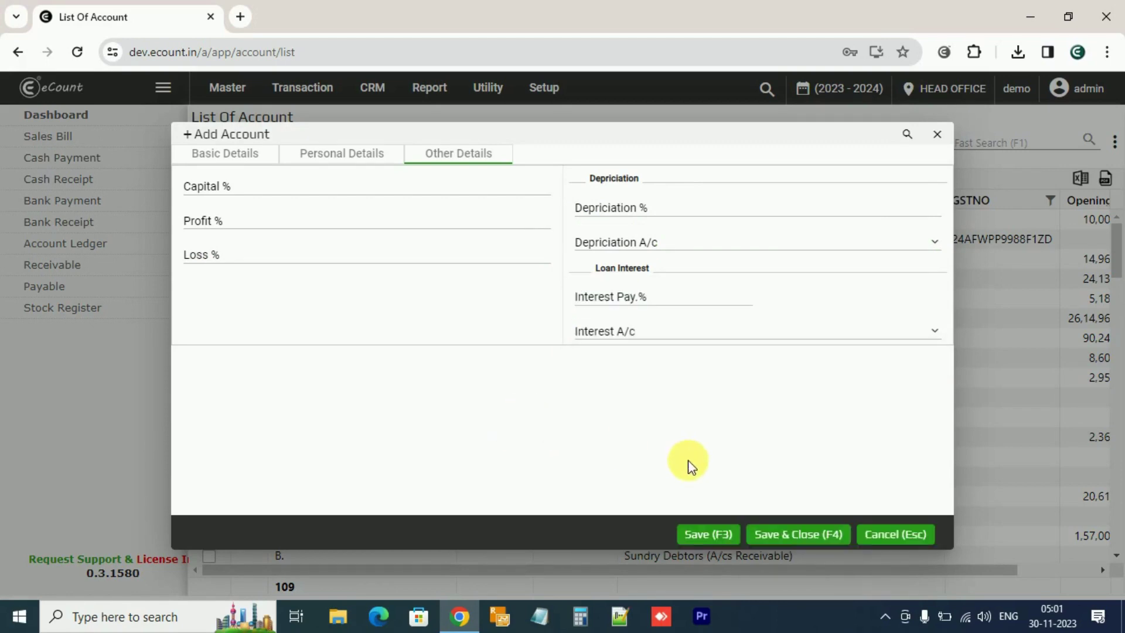
Save the EPIC DEVELOPERS account and tick it in the now 110-entry account list
left_click(797, 548)
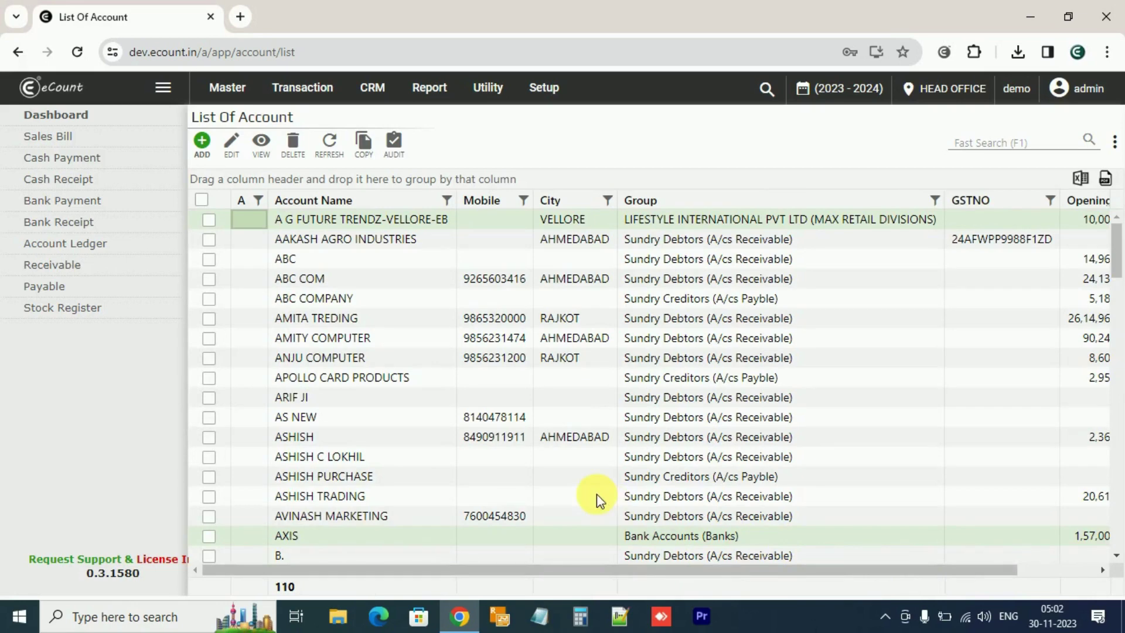
scroll(597, 498, "down", 7)
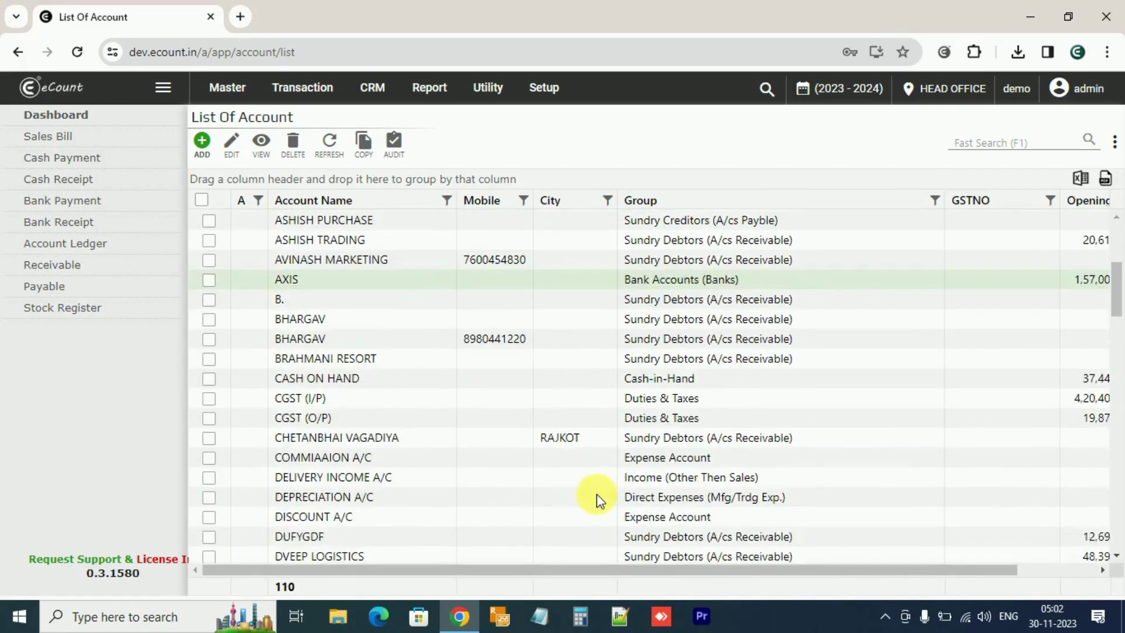
scroll(597, 494, "down", 3)
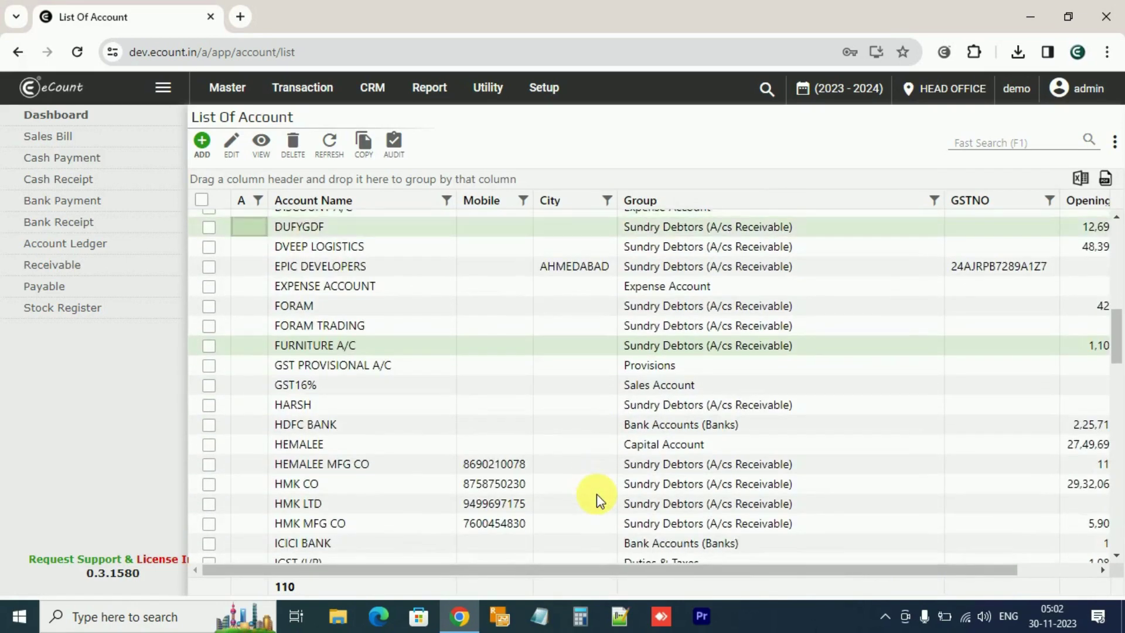
scroll(596, 494, "up", 3)
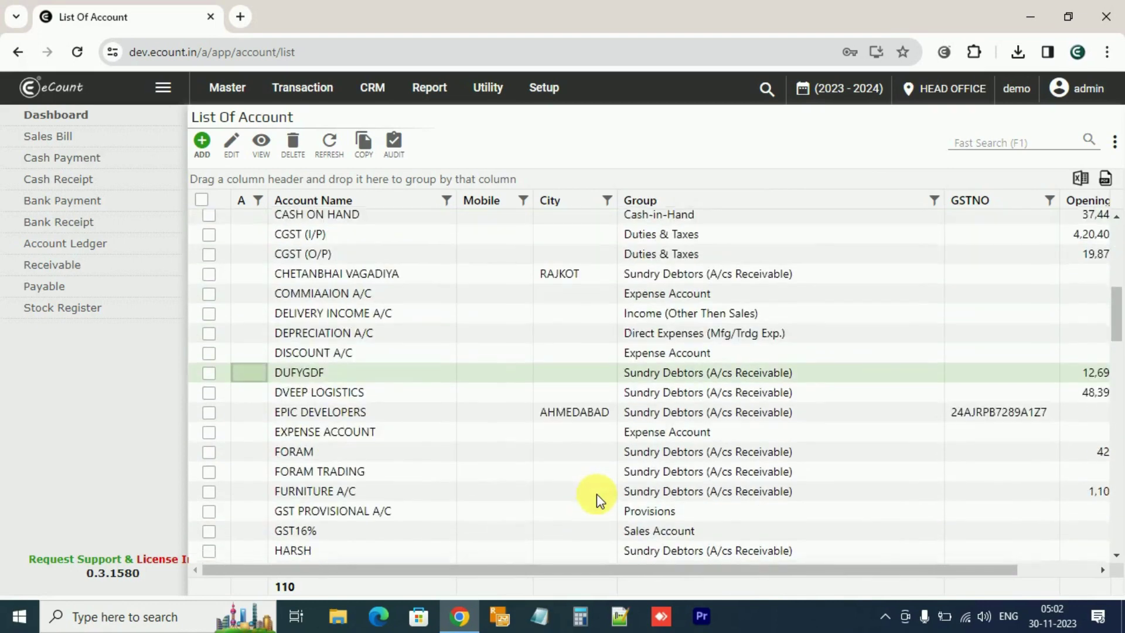
left_click(211, 416)
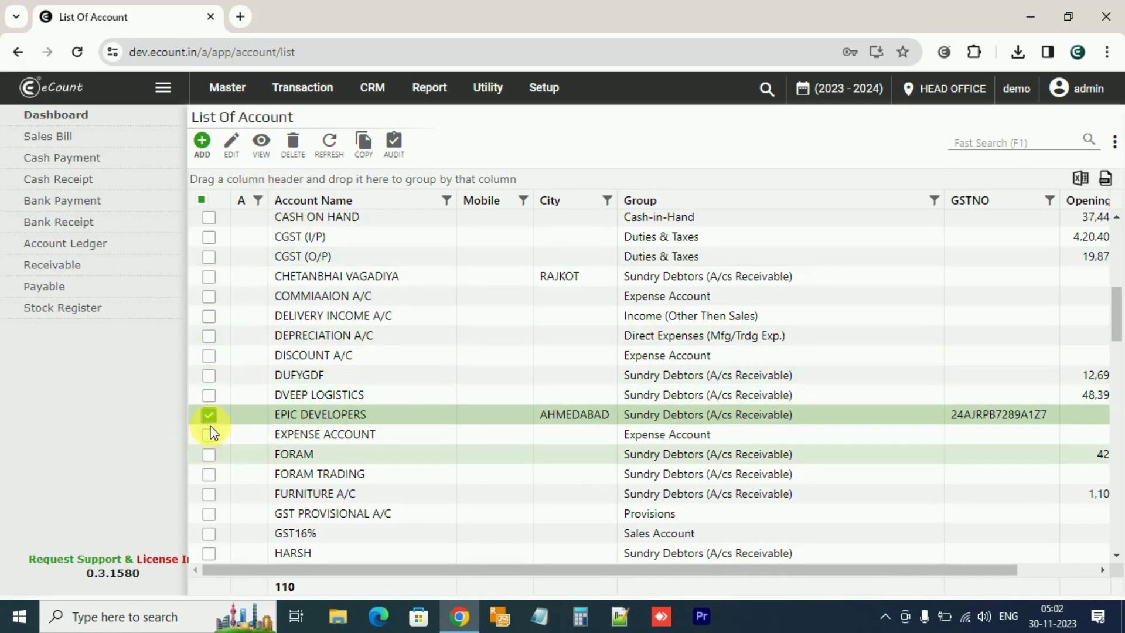
left_click(261, 146)
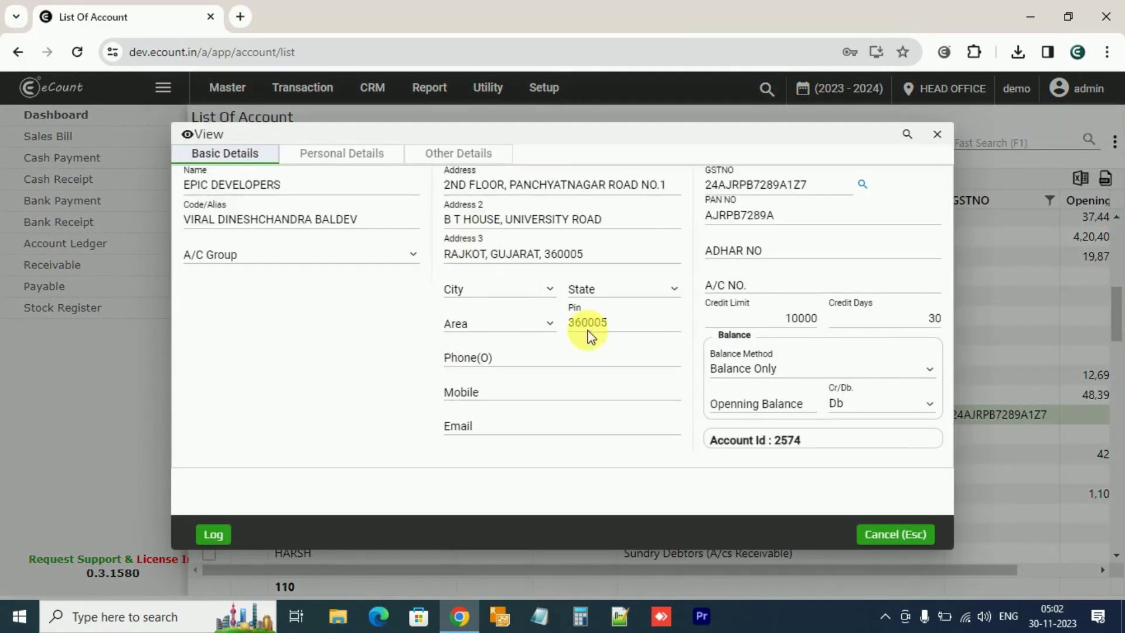
left_click(894, 534)
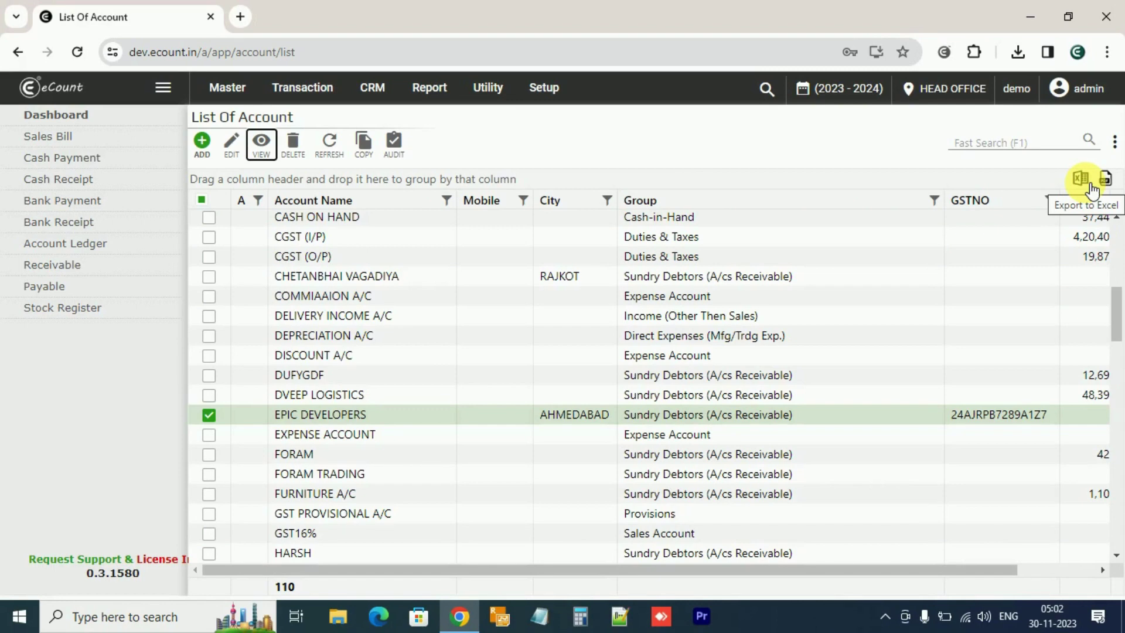
Export the ticked EPIC DEVELOPERS row to List Of Account (1).xlsx via Chrome's downloads
left_click(1092, 188)
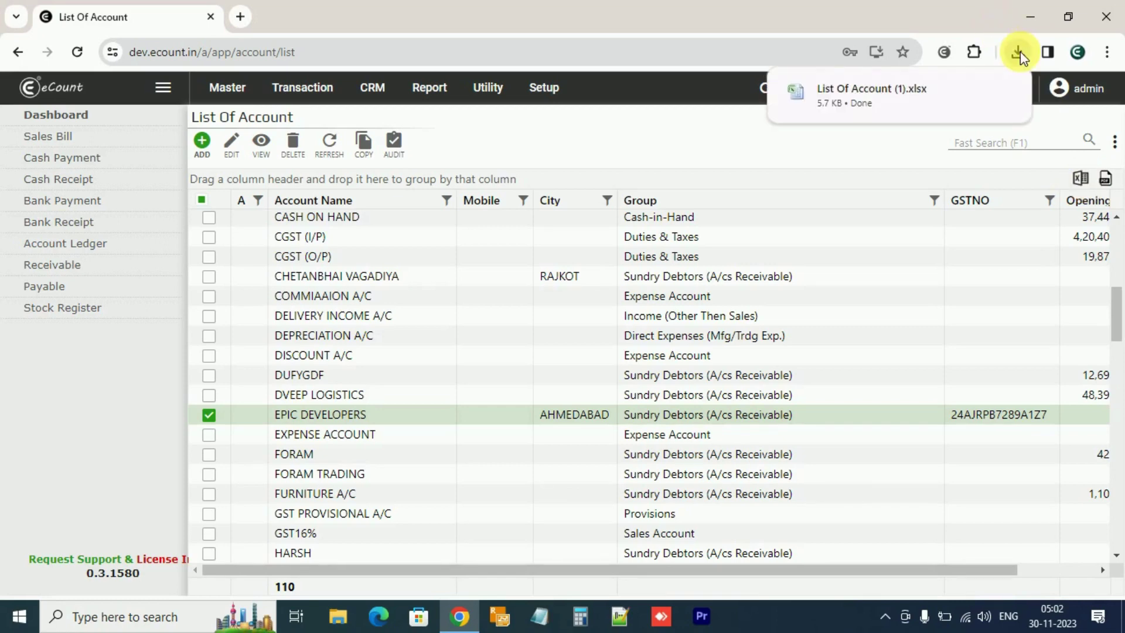
mouse_move(887, 115)
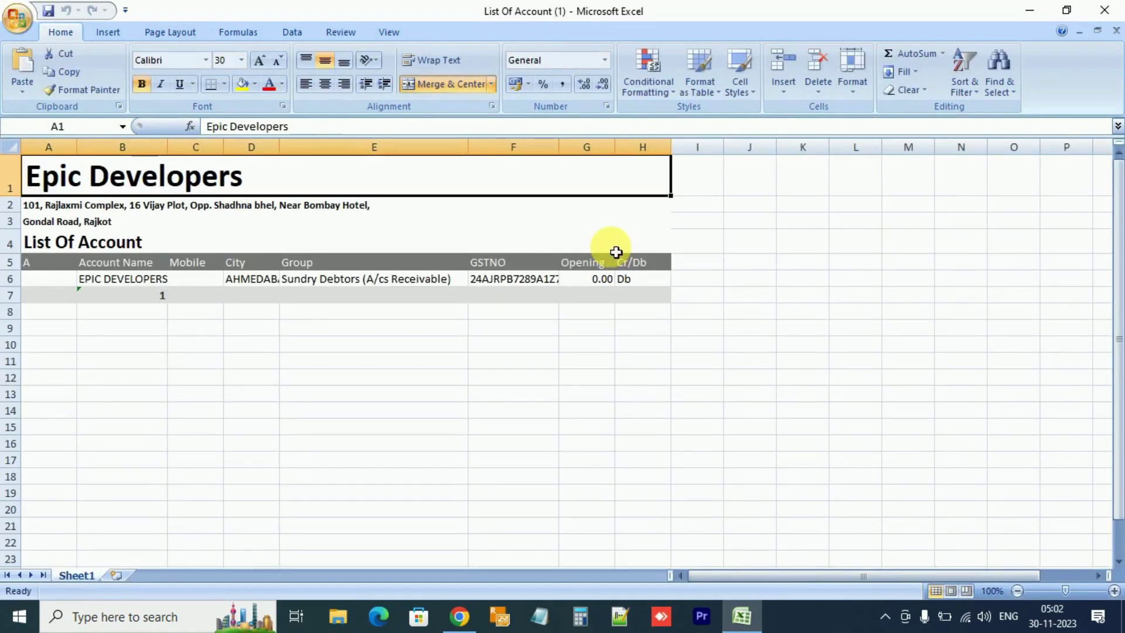
left_click(1104, 10)
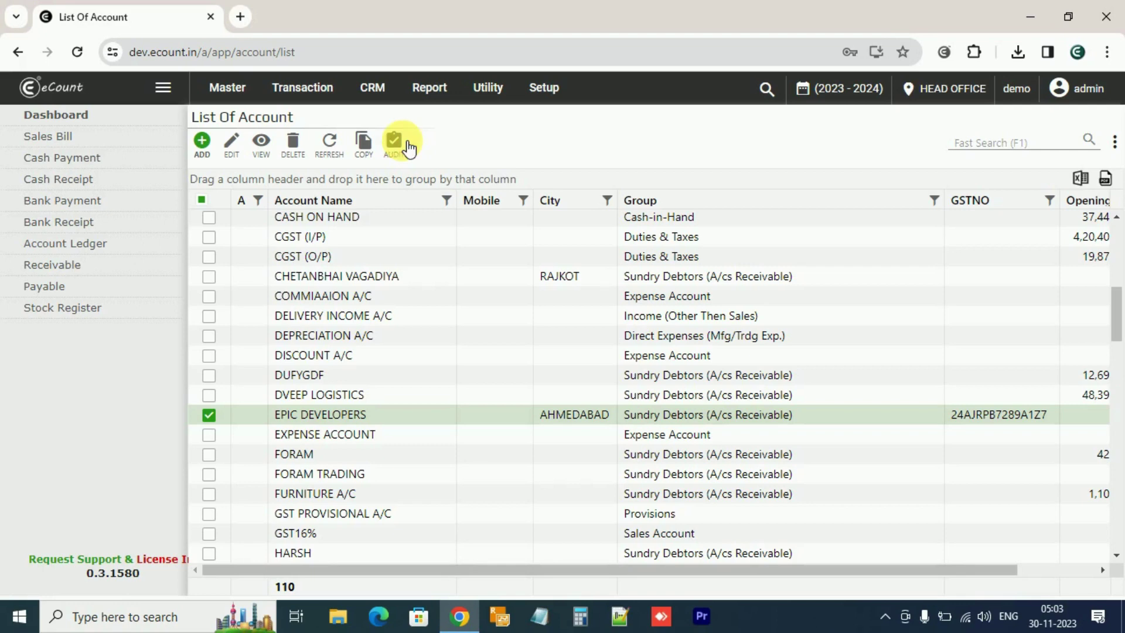
left_click(408, 149)
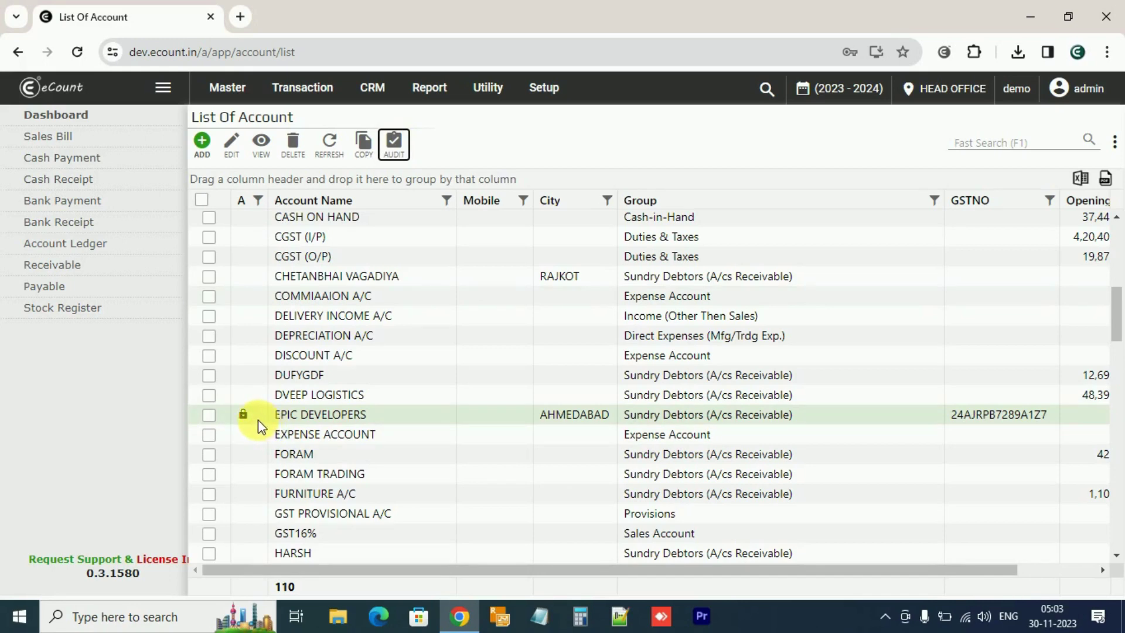
left_click(209, 415)
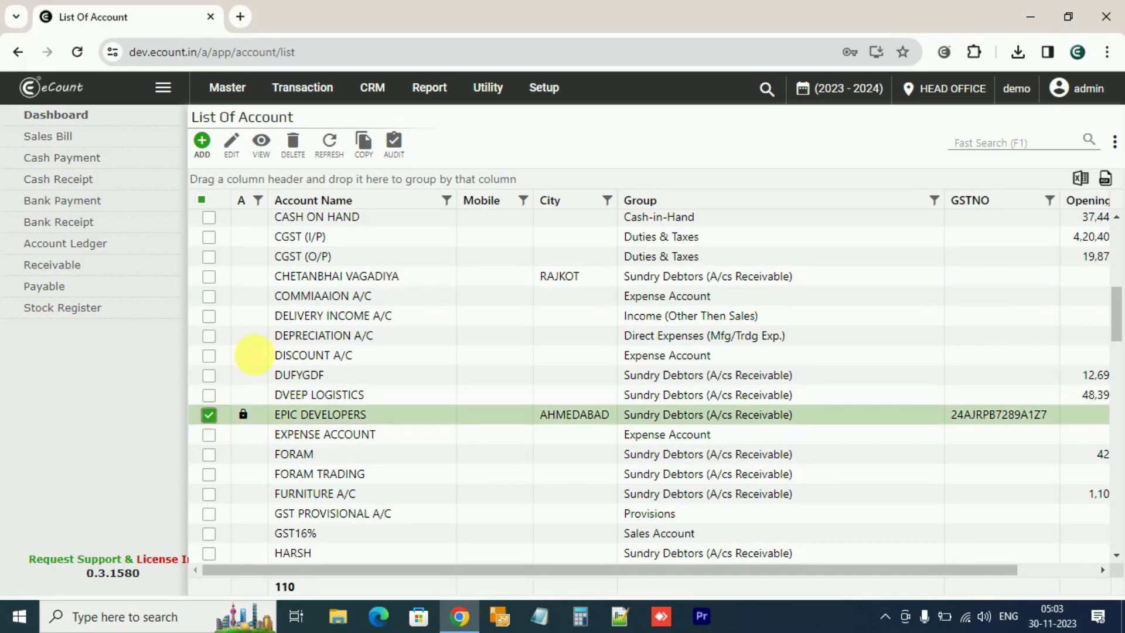
left_click(401, 154)
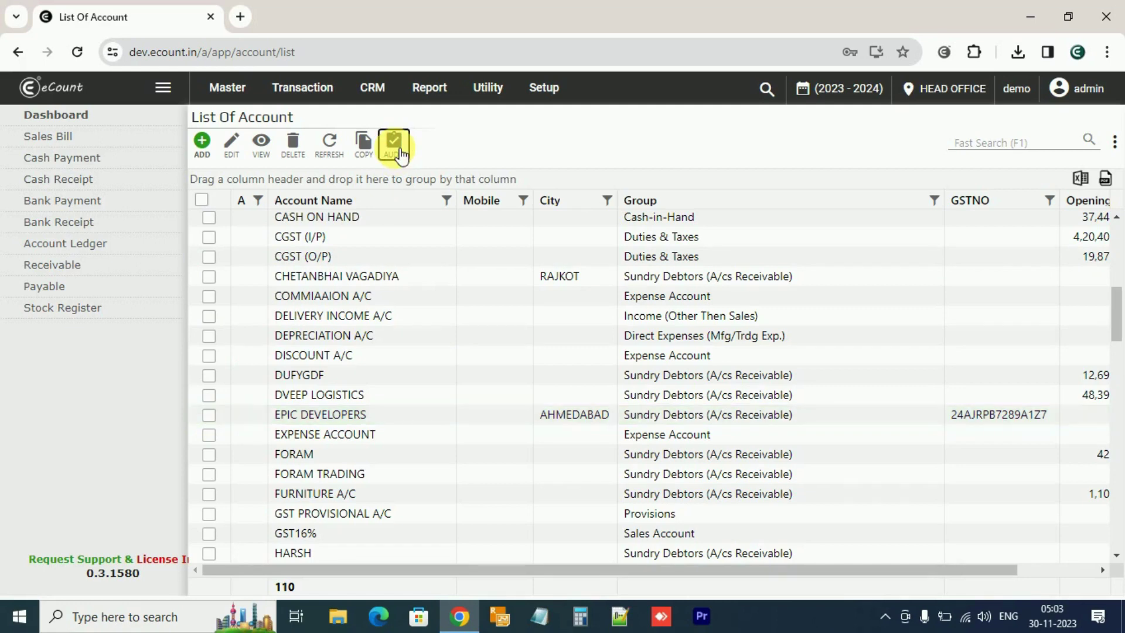